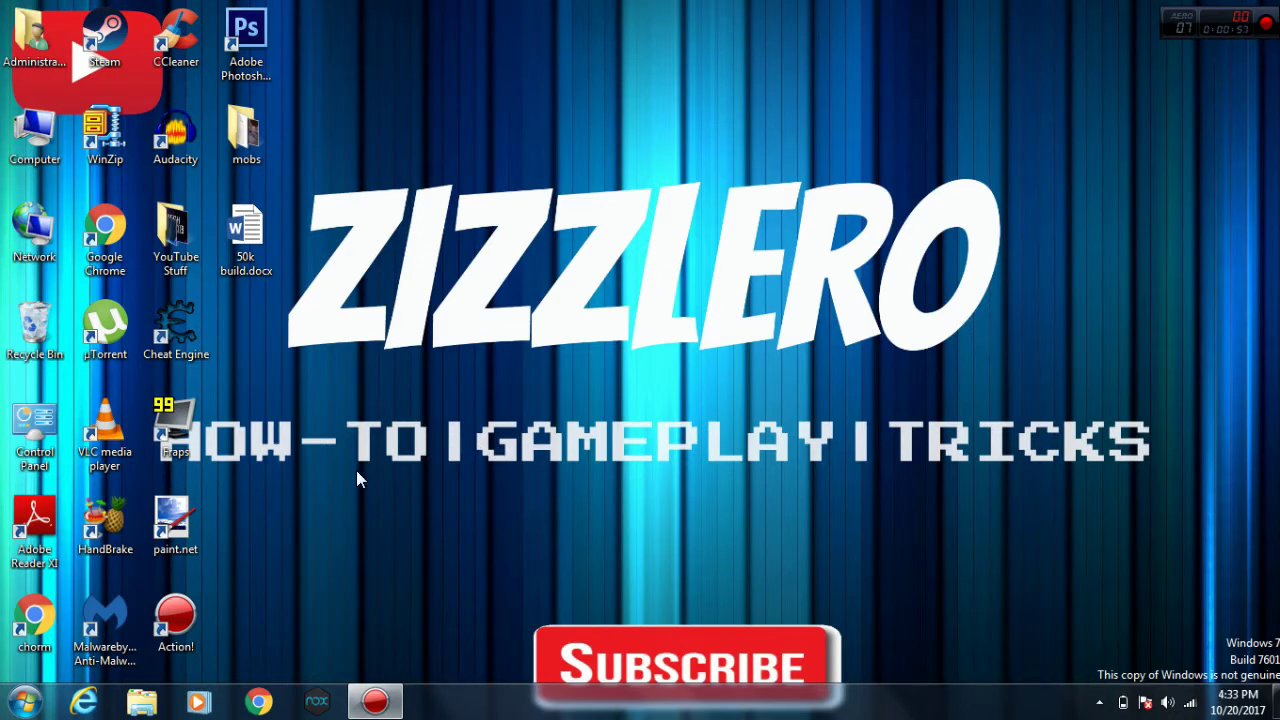
{"action": "left_click", "coordinate": [262, 703]}
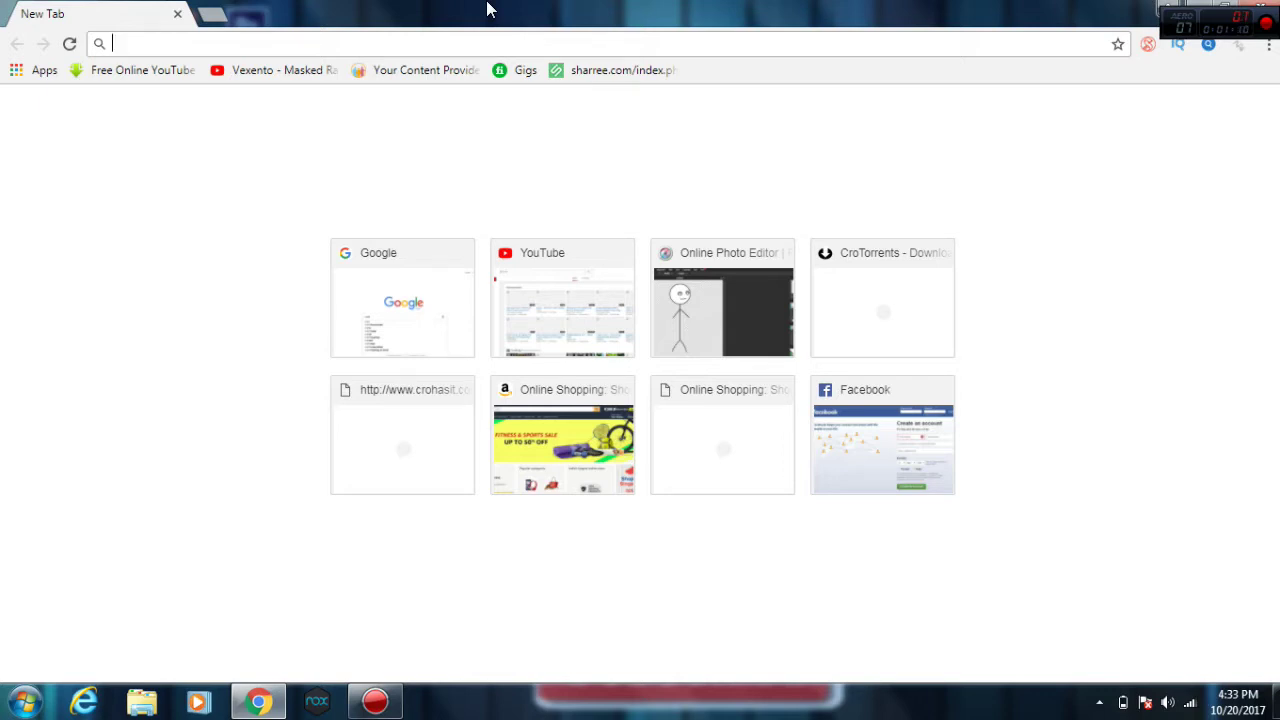
{"action": "type", "text": "https://leapdroid.en.softonic.com/?ex=DSK-309.4"}
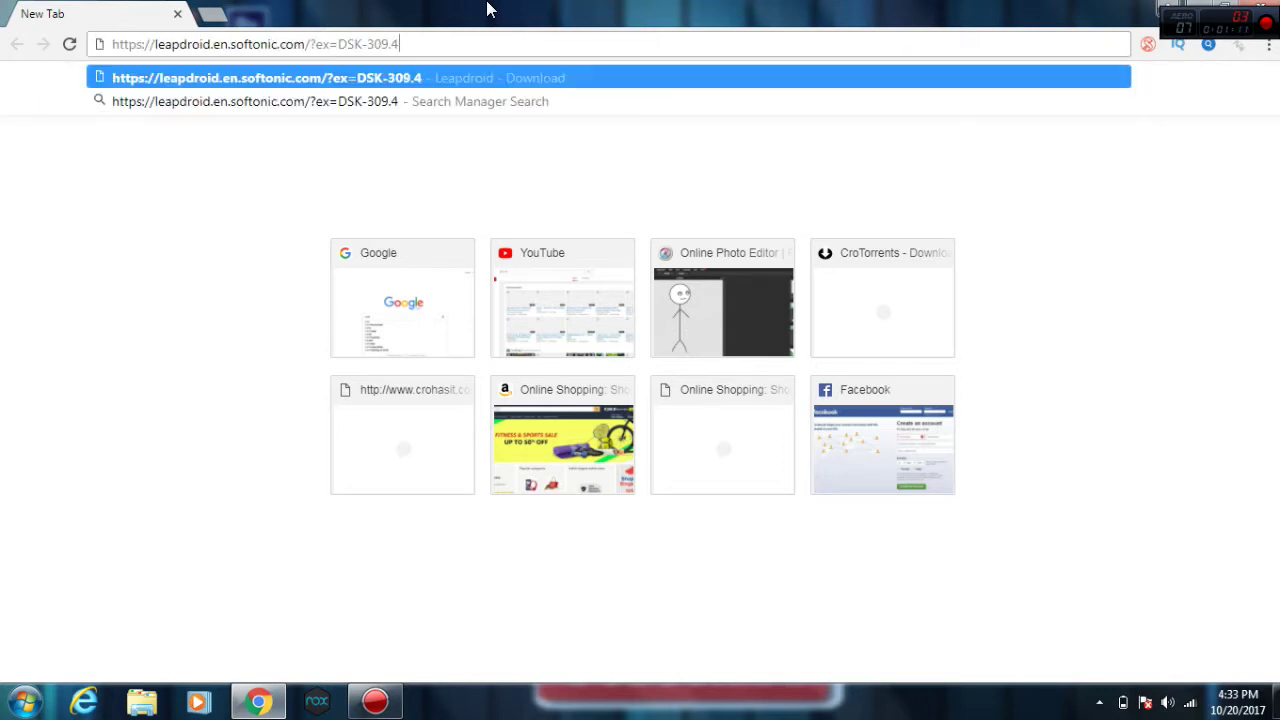
{"action": "key", "text": "Return"}
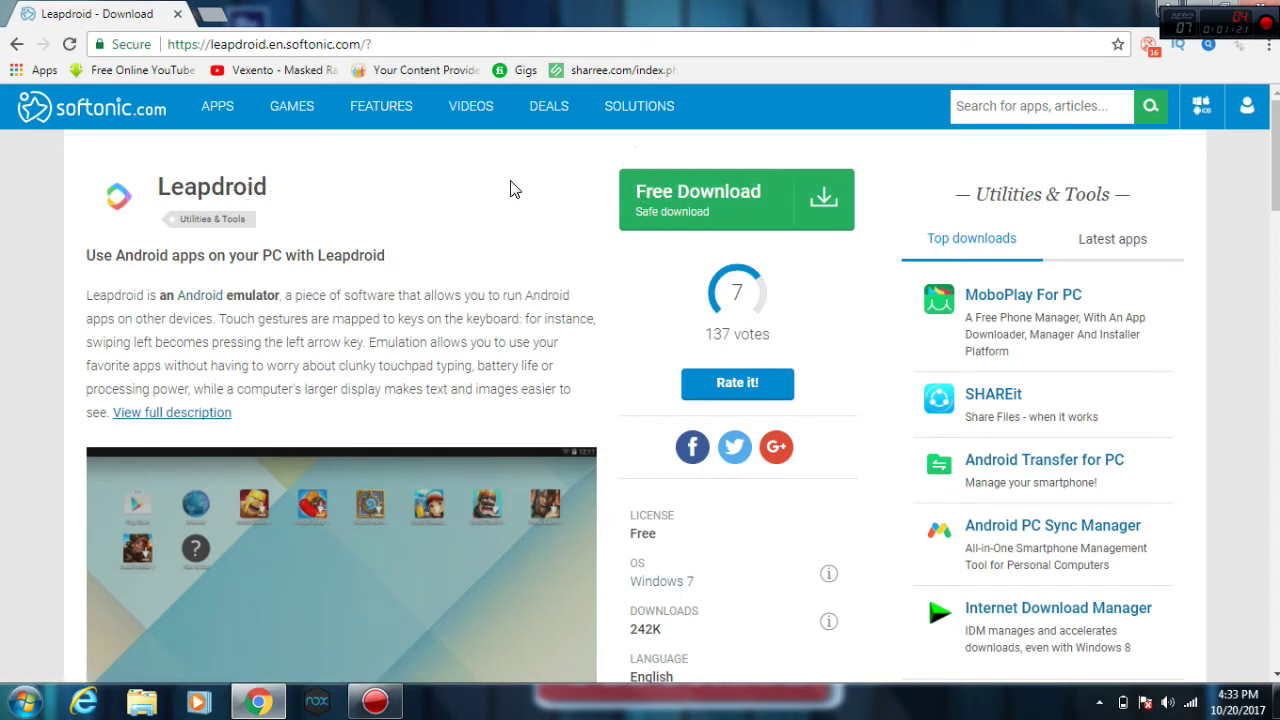
Download the Leapdroid installer through the alternative external-server download and dismiss the site's notification request
{"action": "left_click", "coordinate": [668, 213]}
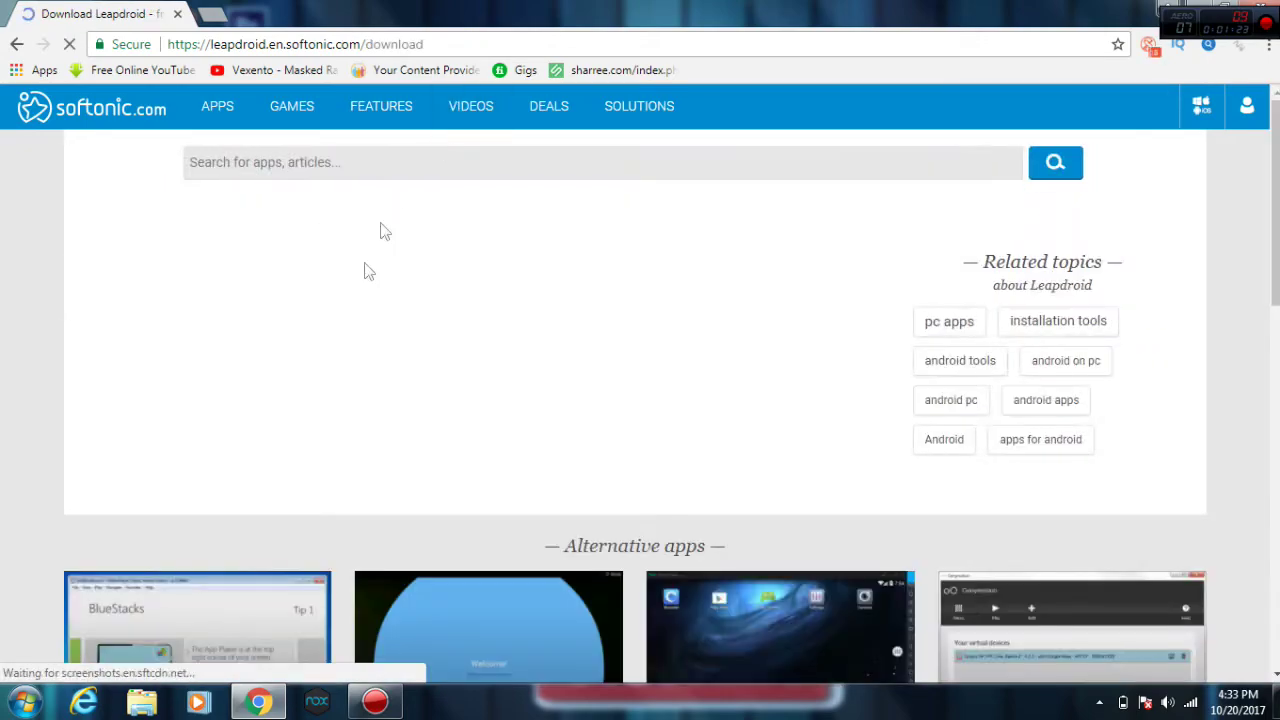
{"action": "scroll", "coordinate": [366, 276], "scroll_direction": "down", "scroll_amount": 5}
{"action": "scroll", "coordinate": [364, 274], "scroll_direction": "up", "scroll_amount": 10}
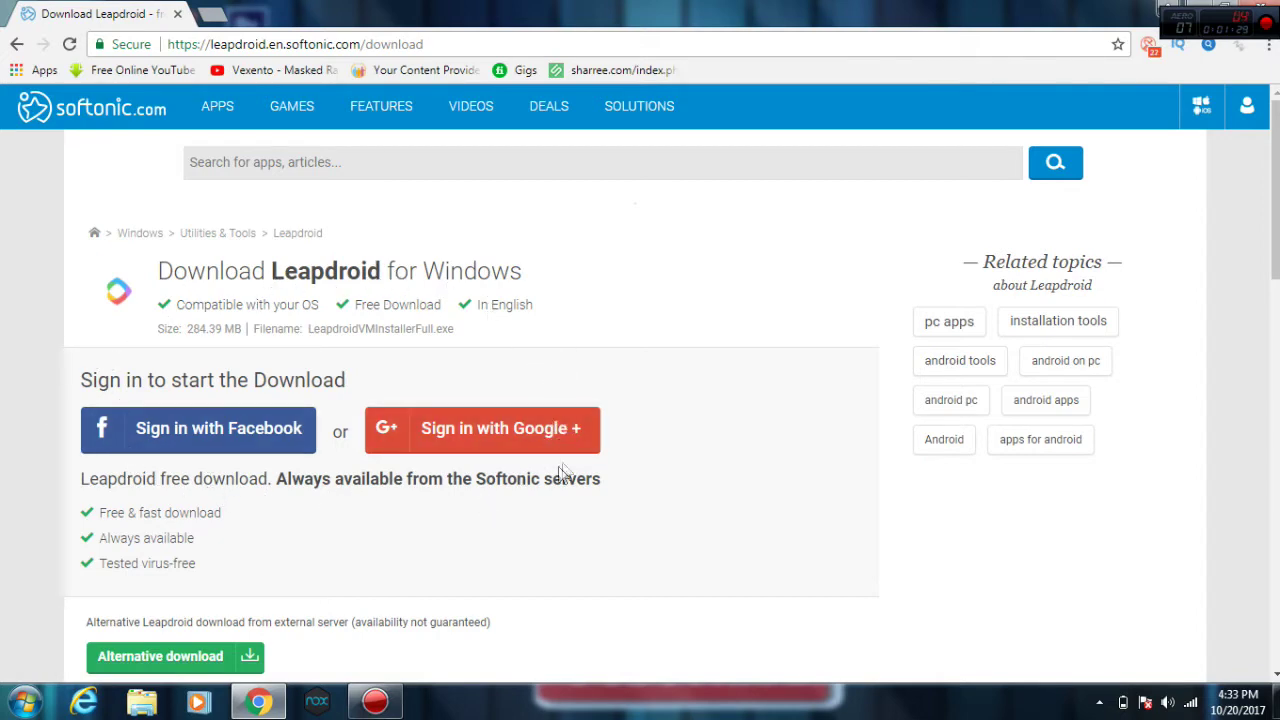
{"action": "scroll", "coordinate": [462, 266], "scroll_direction": "down", "scroll_amount": 2}
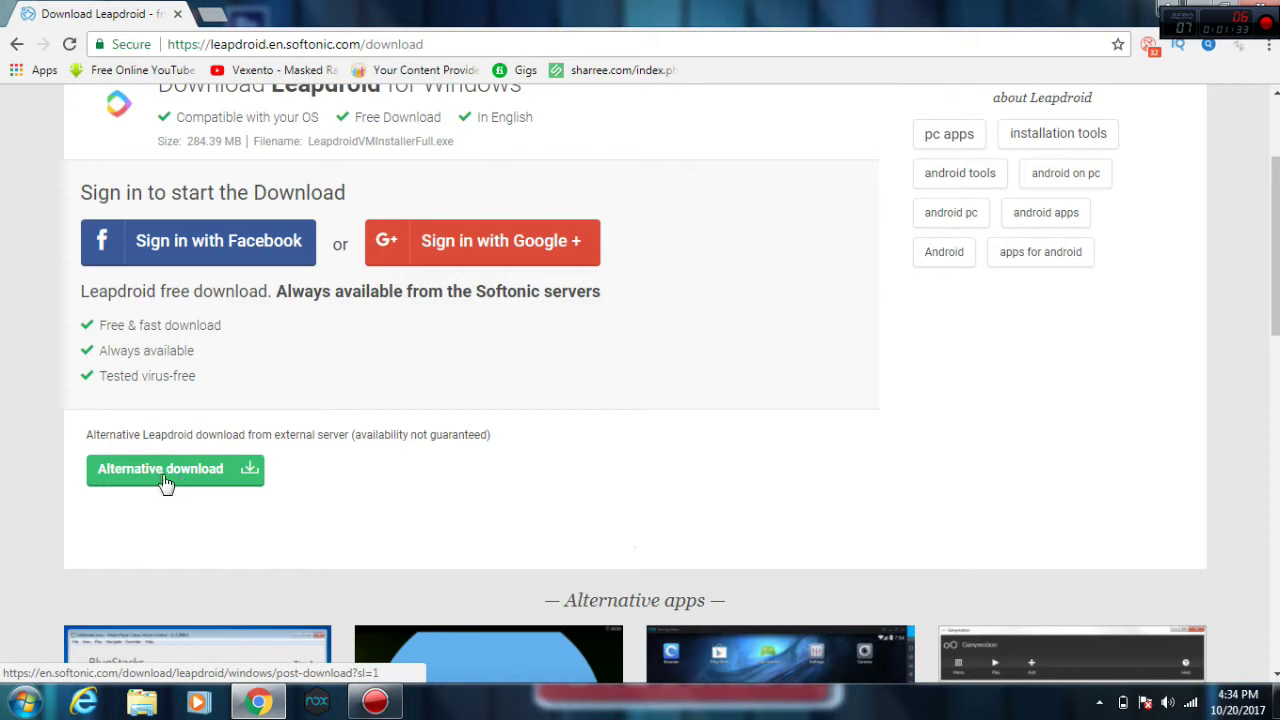
{"action": "left_click", "coordinate": [213, 462]}
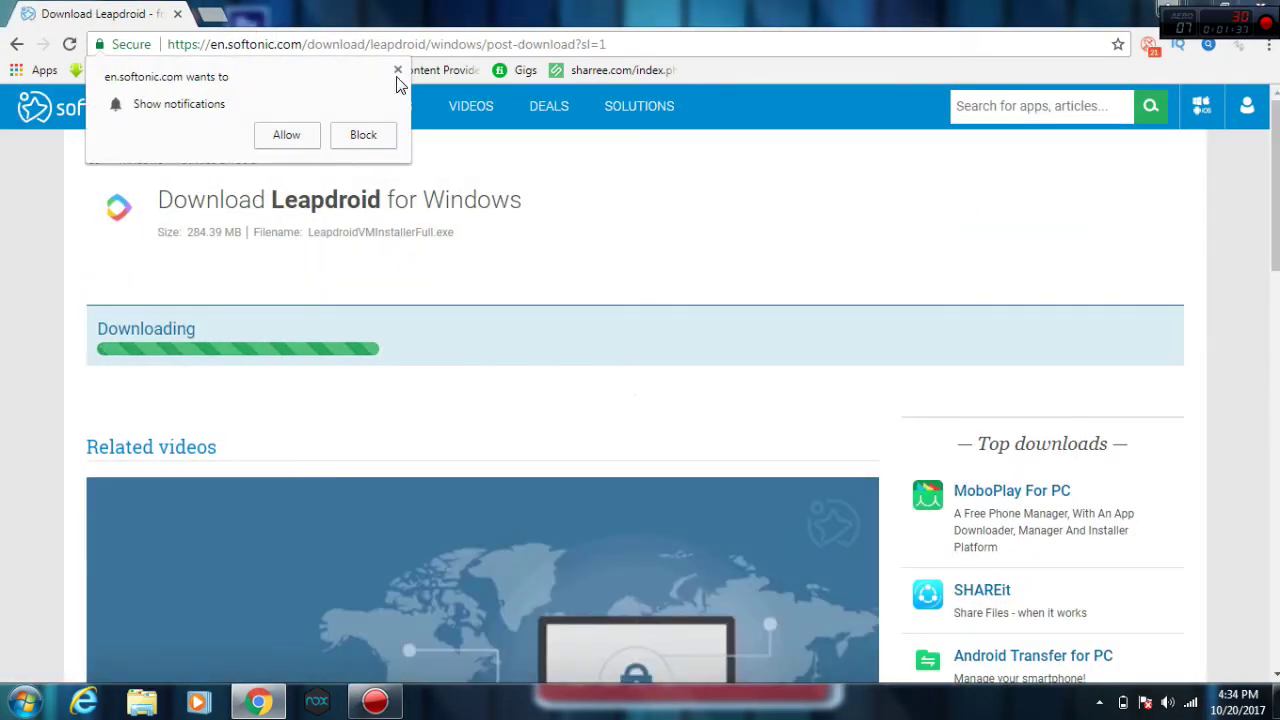
{"action": "left_click", "coordinate": [397, 71]}
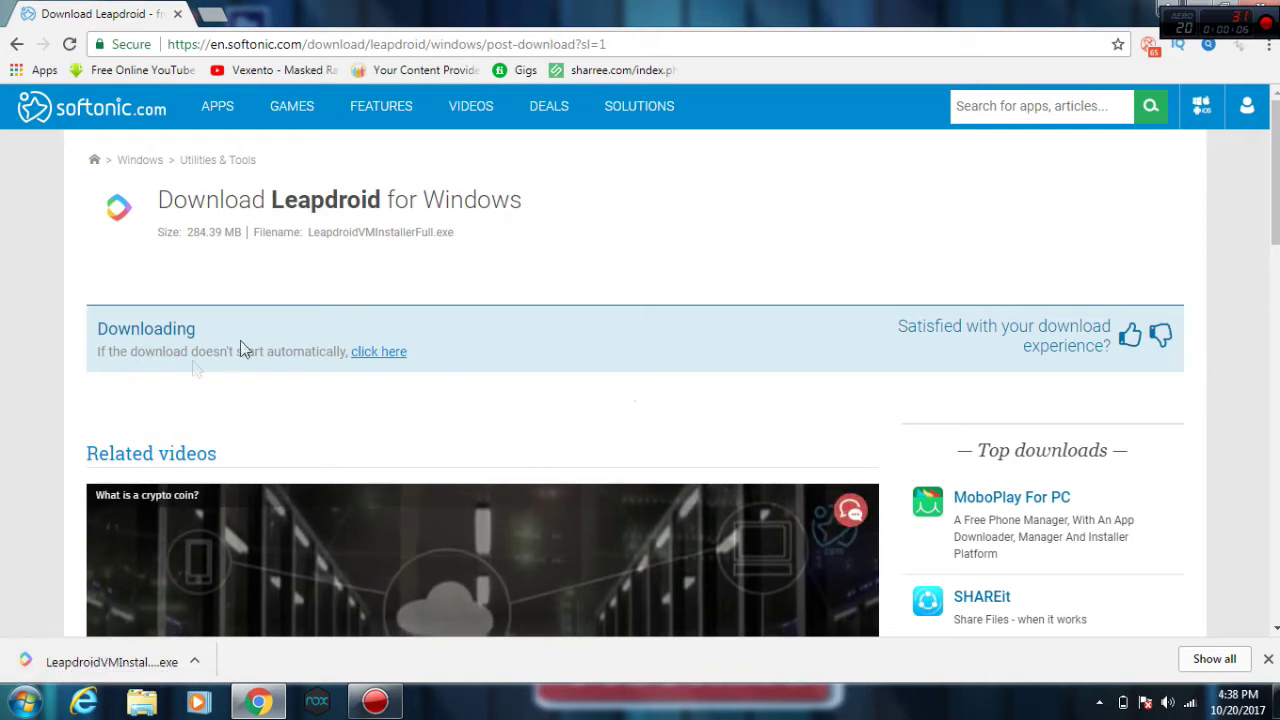
Run the downloaded Leapdroid installer, accept the license agreement and start the installation with the default data and program paths
{"action": "left_click", "coordinate": [122, 656]}
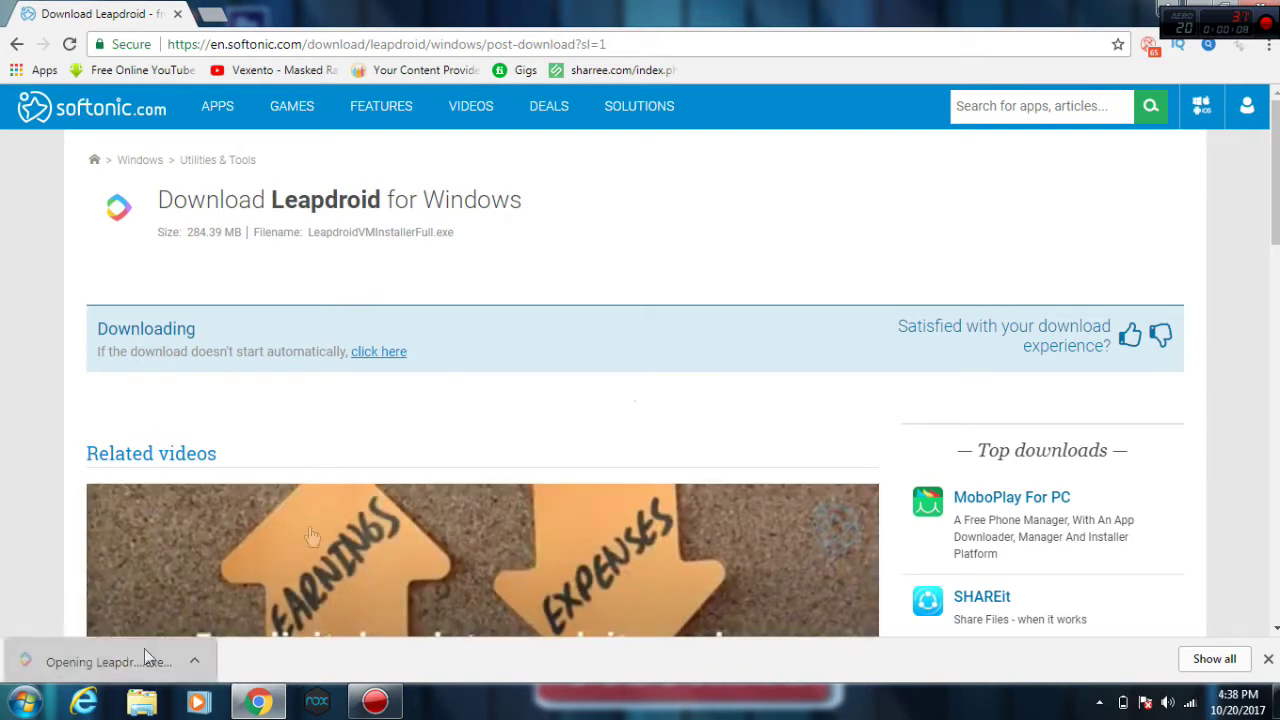
{"action": "left_click", "coordinate": [694, 363]}
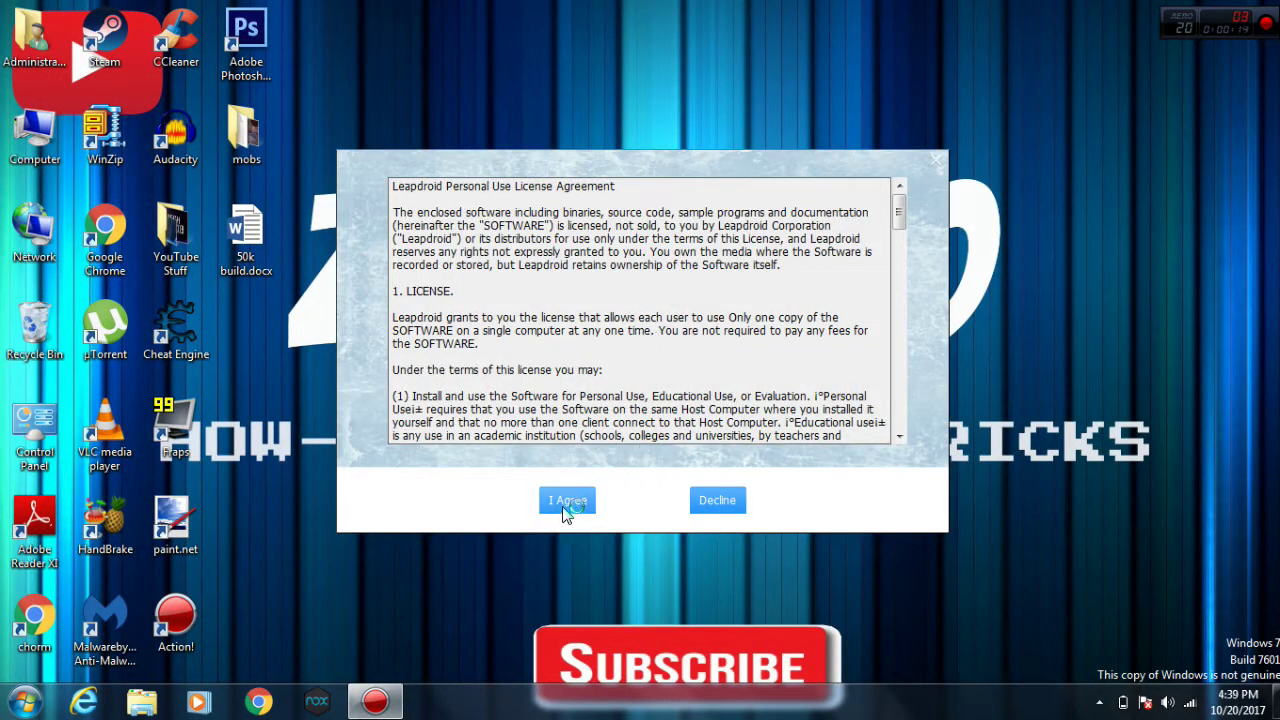
{"action": "scroll", "coordinate": [897, 213], "scroll_direction": "down", "scroll_amount": 5}
{"action": "scroll", "coordinate": [897, 213], "scroll_direction": "up", "scroll_amount": 5}
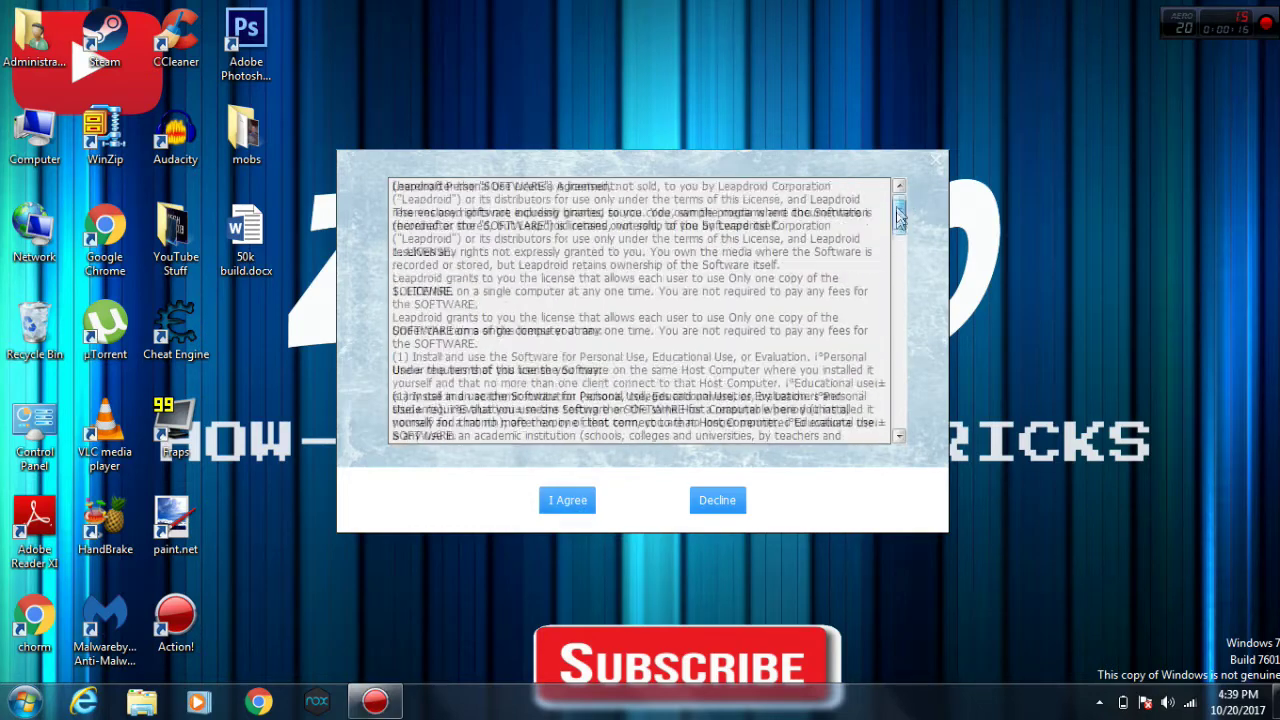
{"action": "left_click", "coordinate": [570, 500]}
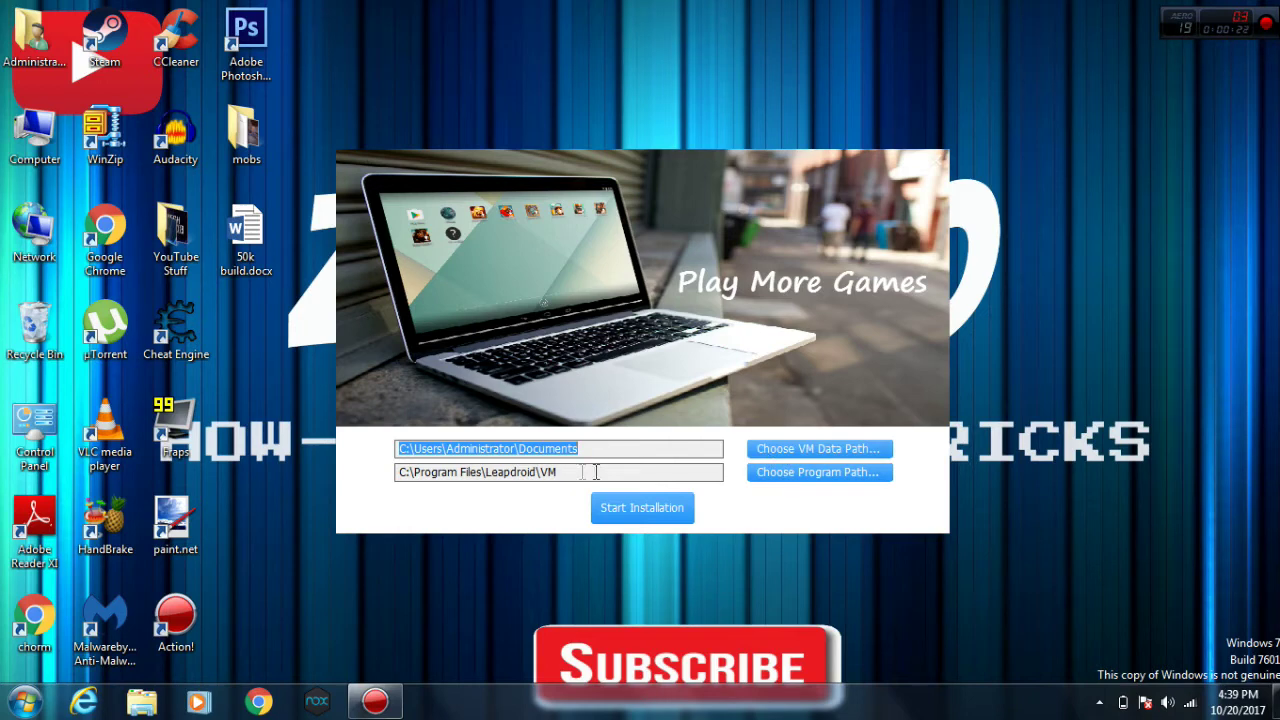
{"action": "left_click", "coordinate": [642, 511]}
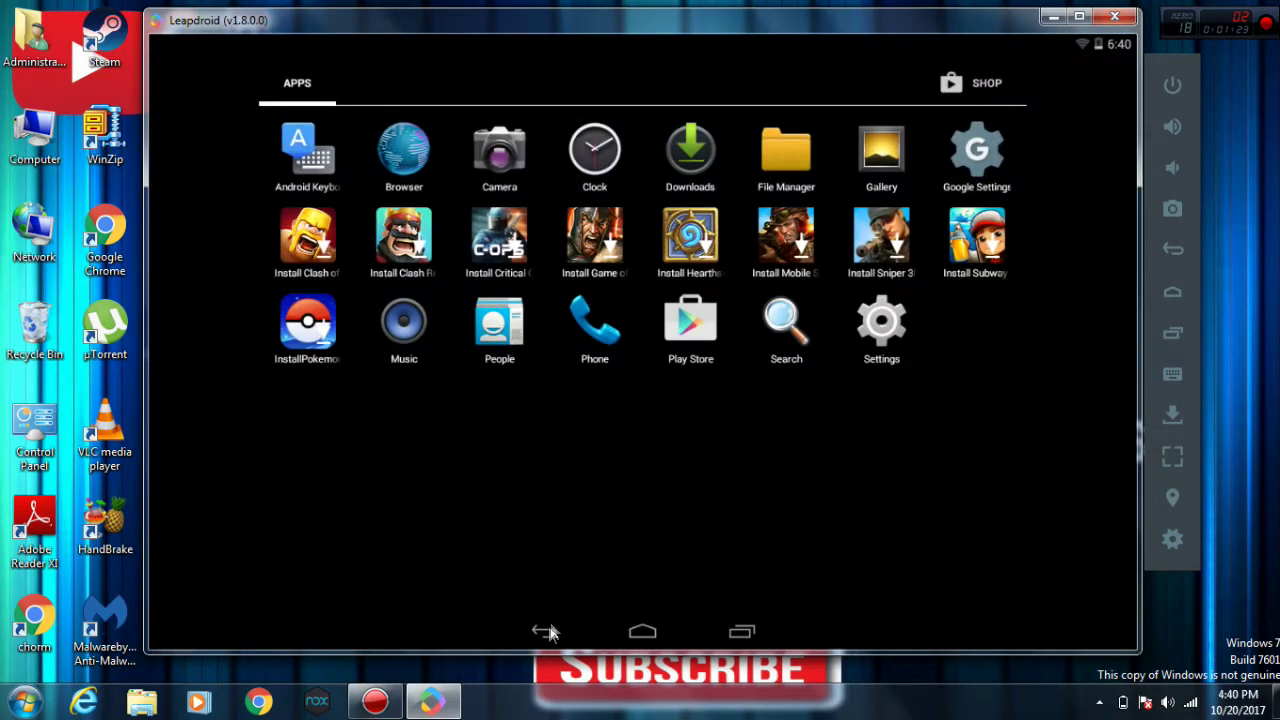
Look through the emulator's home screen, app drawer and recent apps view, and return to the home screen
{"action": "left_click", "coordinate": [544, 630]}
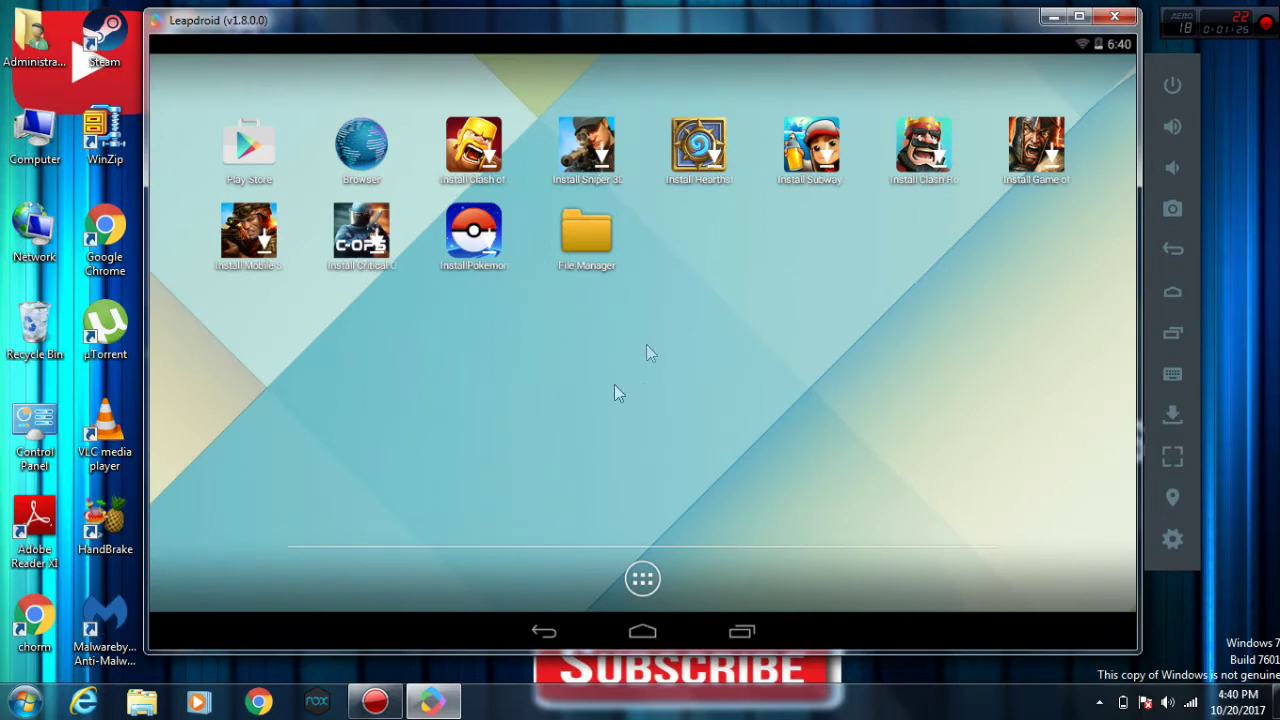
{"action": "left_click", "coordinate": [643, 579]}
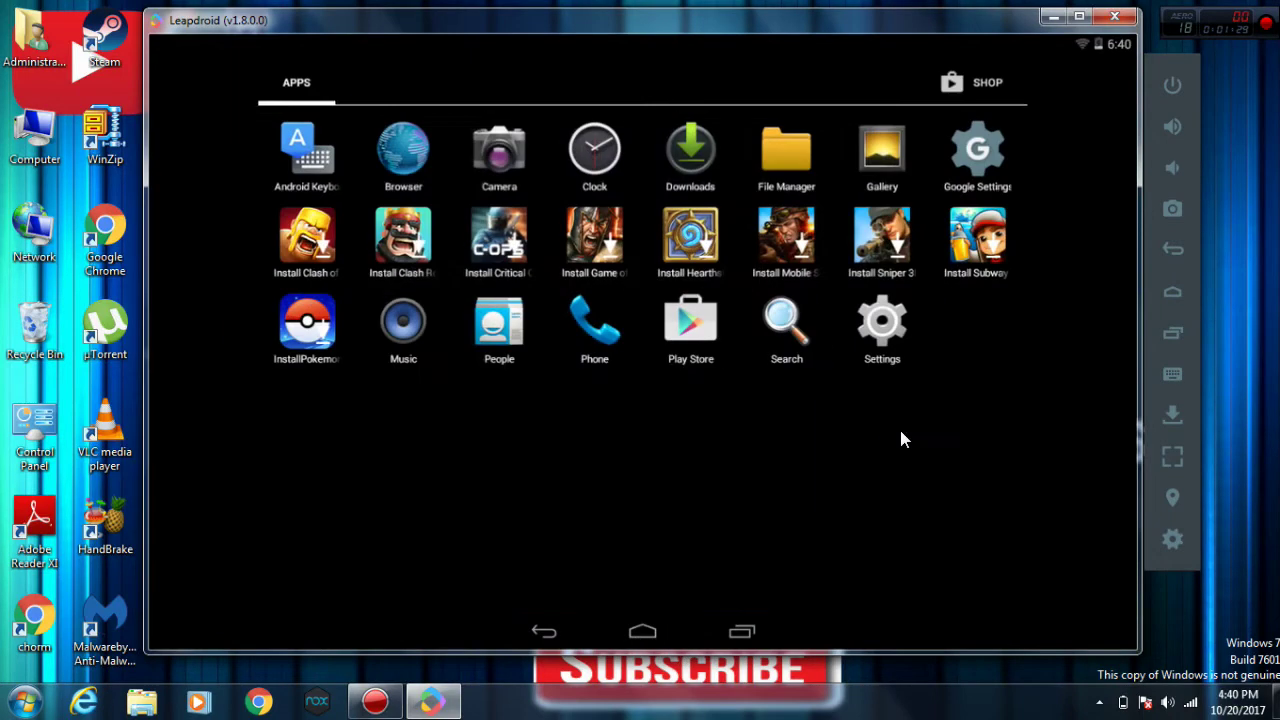
{"action": "left_click", "coordinate": [646, 631]}
{"action": "left_click", "coordinate": [729, 630]}
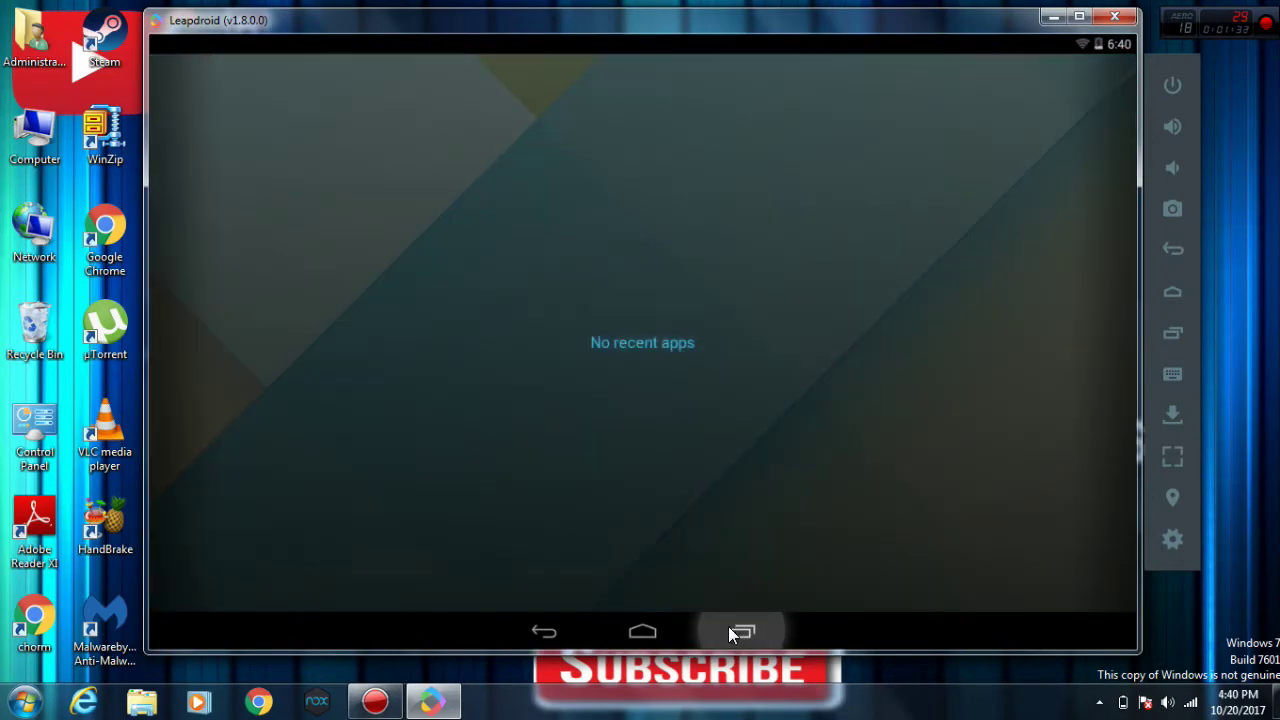
{"action": "left_click", "coordinate": [729, 630]}
{"action": "left_click", "coordinate": [643, 579]}
{"action": "left_click", "coordinate": [545, 631]}
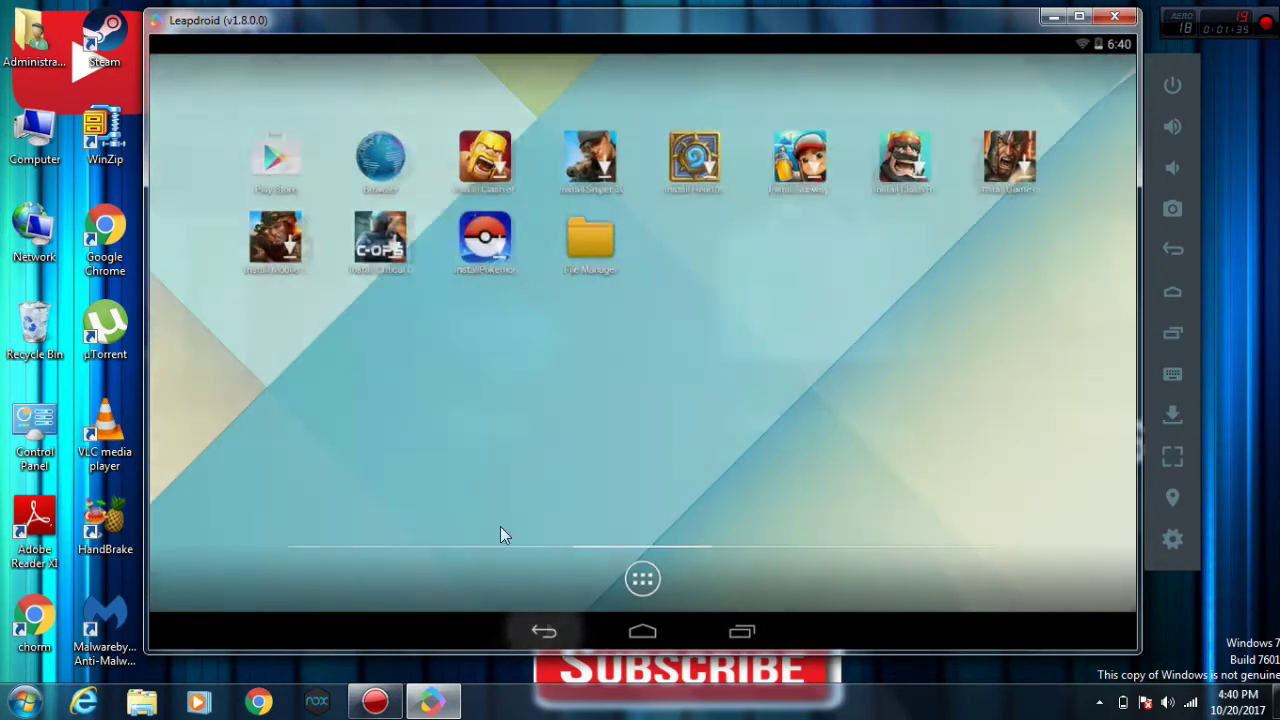
Check the Play Store's Google account sign-in form without entering details, and return to the home screen
{"action": "left_click", "coordinate": [244, 160]}
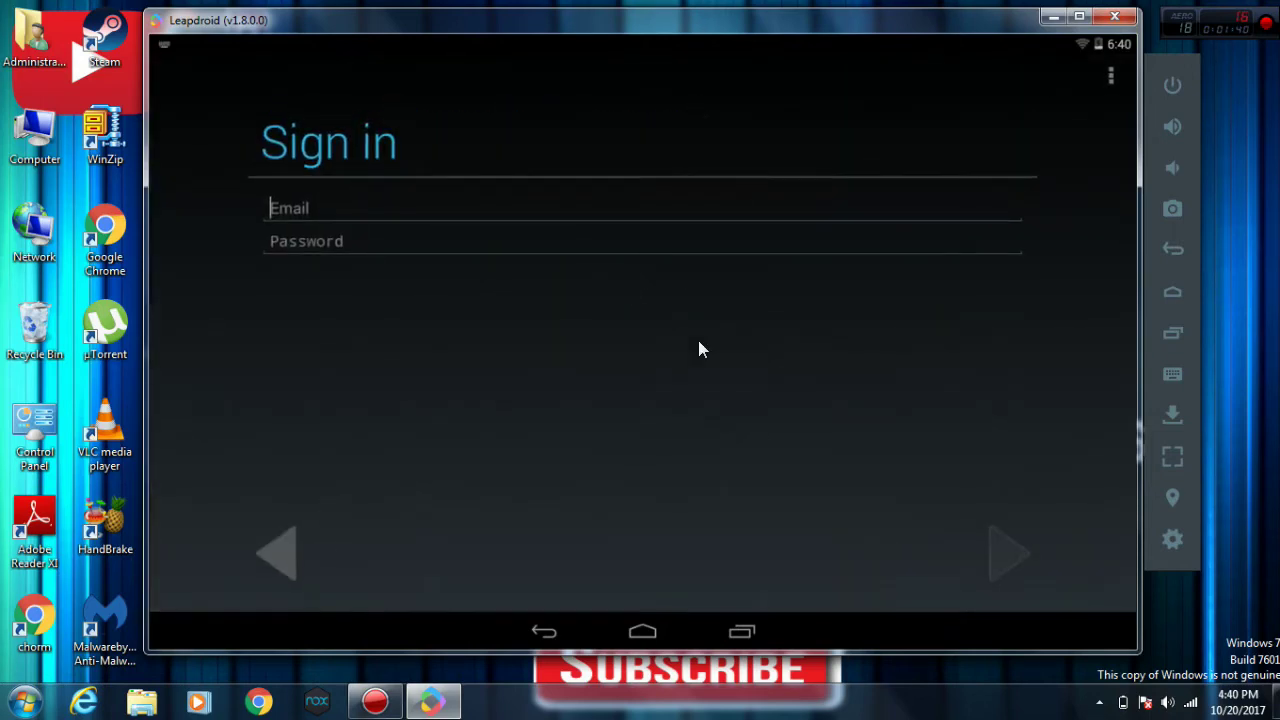
{"action": "left_click", "coordinate": [351, 216]}
{"action": "left_click", "coordinate": [280, 552]}
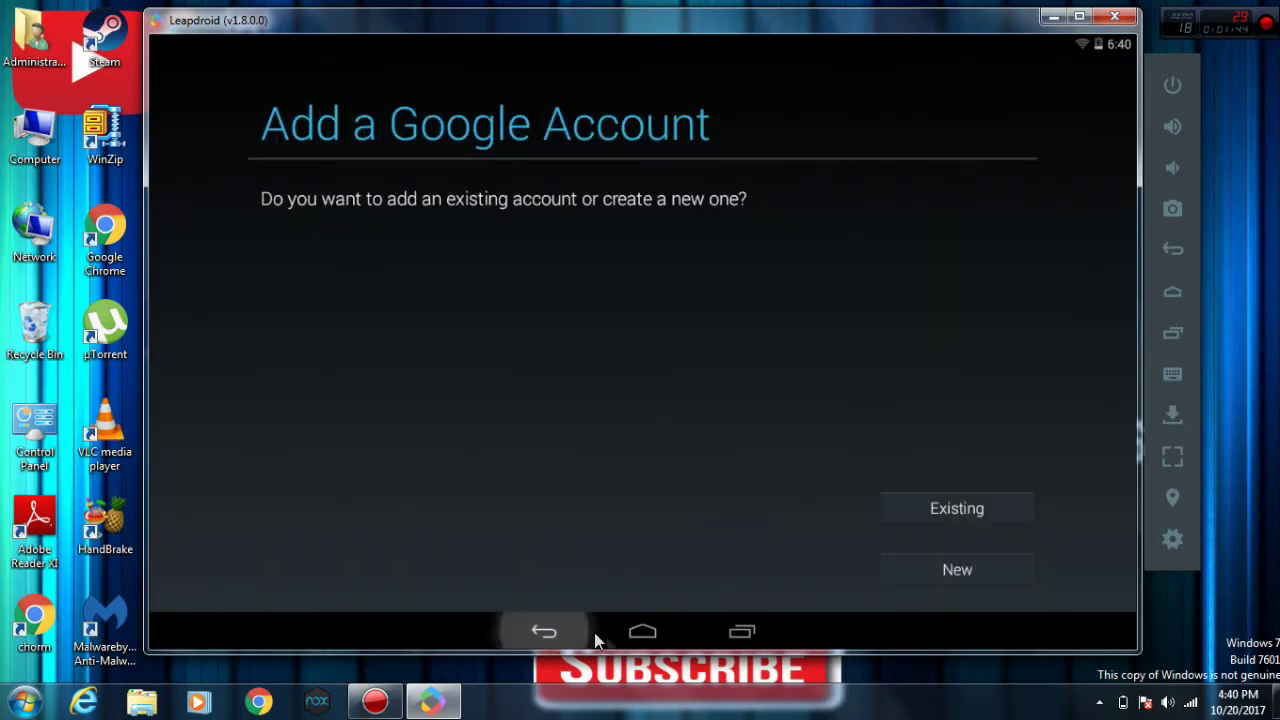
{"action": "left_click", "coordinate": [638, 634]}
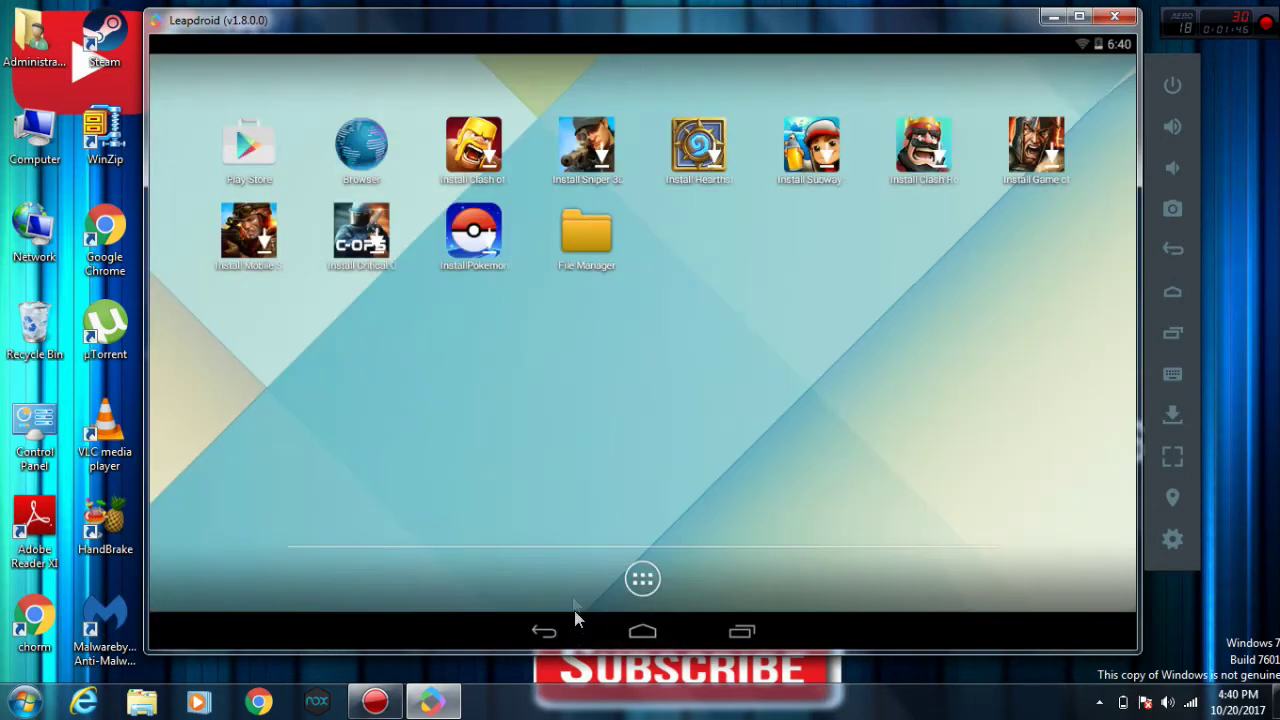
{"action": "left_click", "coordinate": [360, 150]}
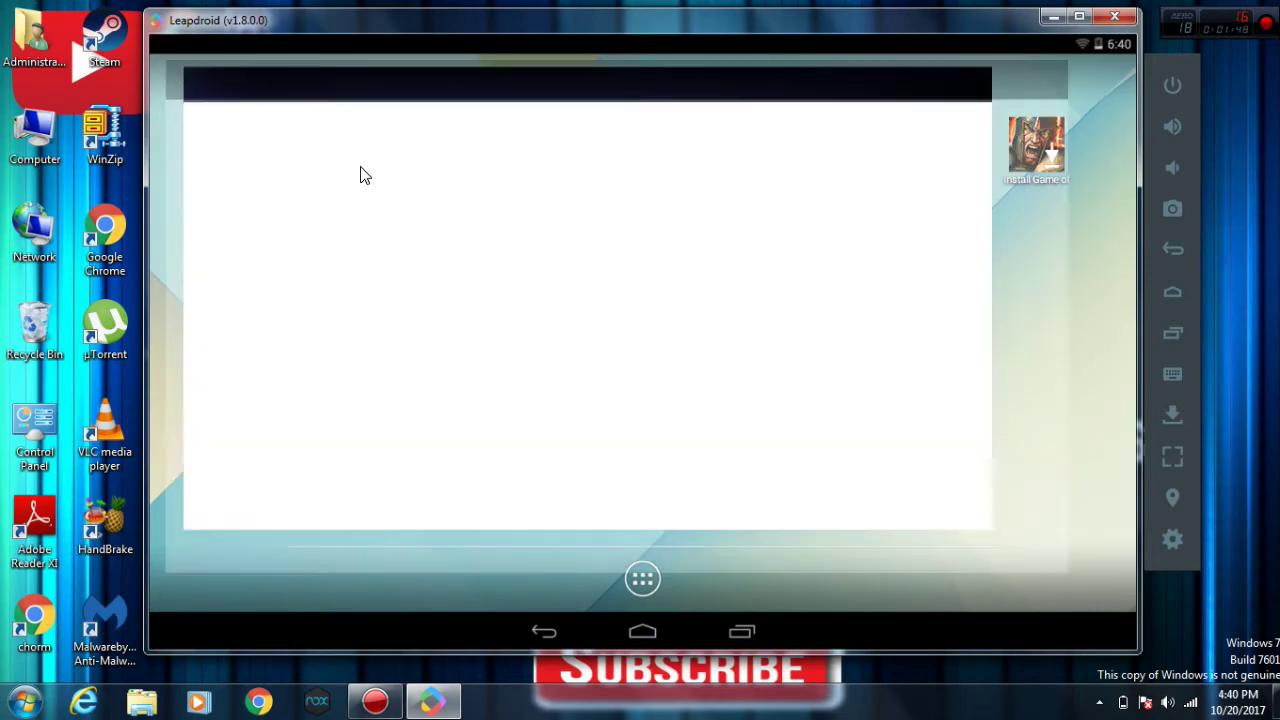
{"action": "left_click", "coordinate": [459, 122]}
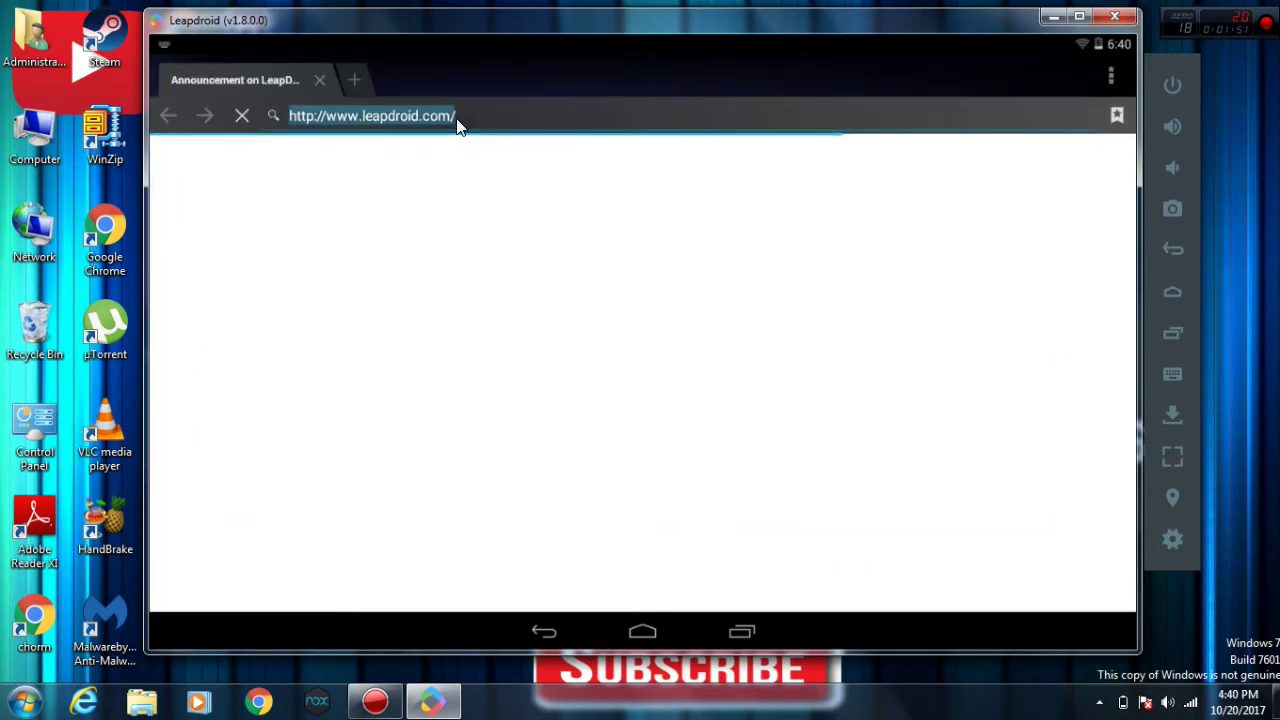
{"action": "type", "text": "goo"}
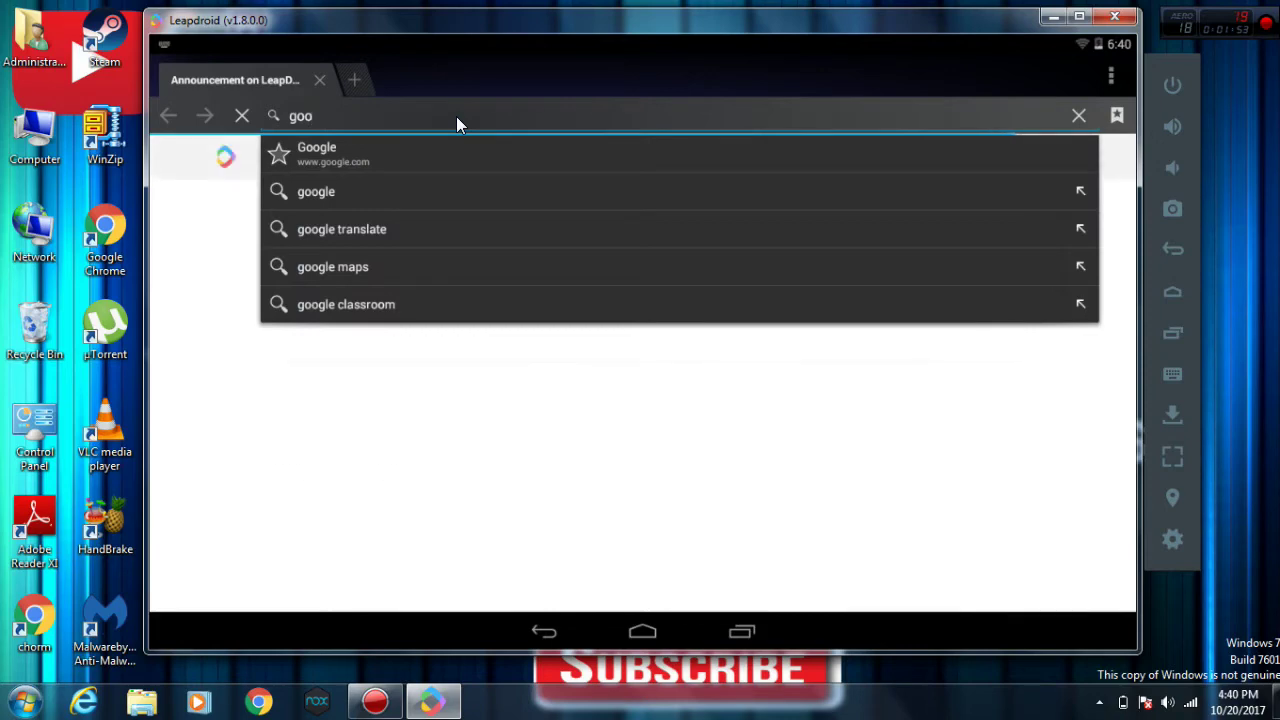
{"action": "left_click", "coordinate": [456, 118]}
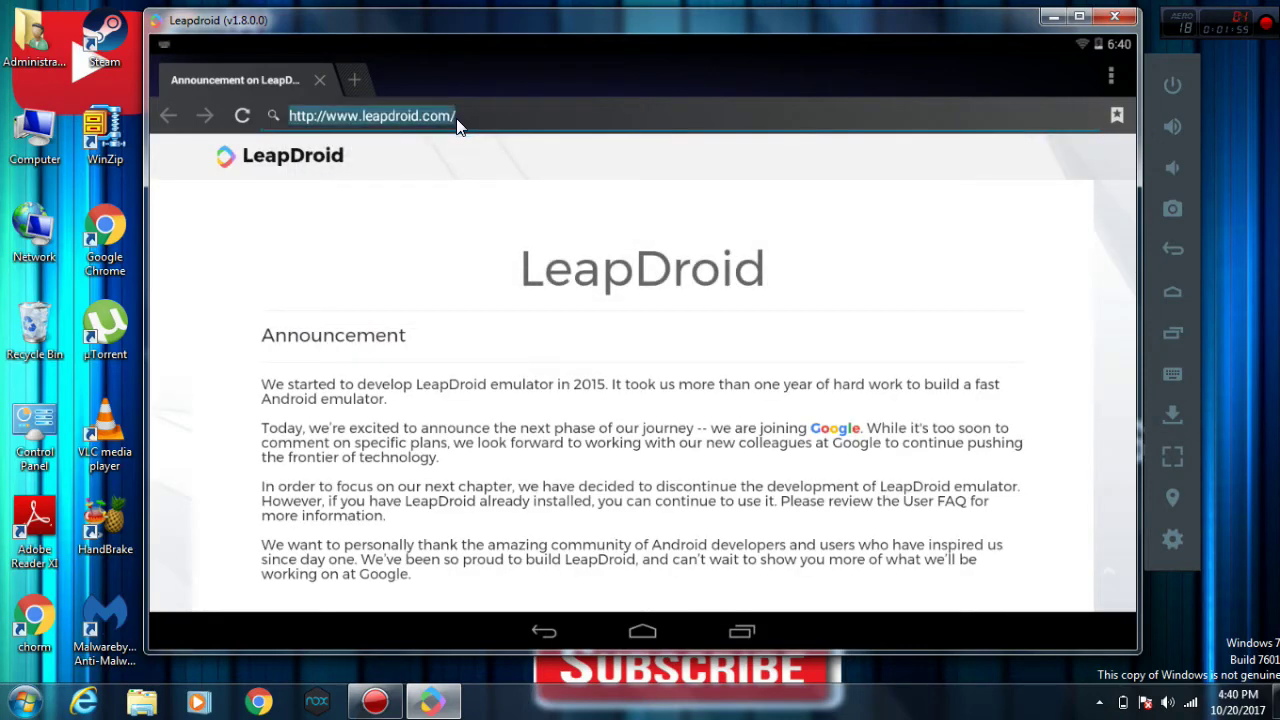
{"action": "type", "text": "goo"}
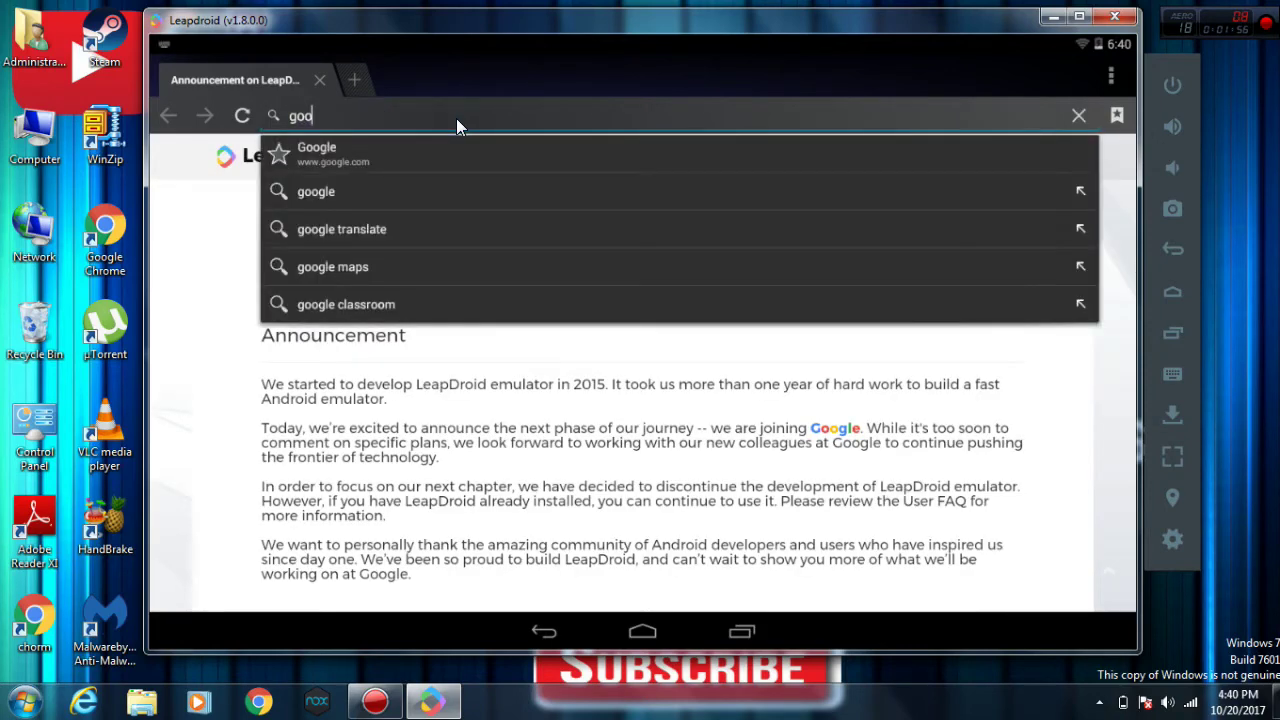
{"action": "left_click", "coordinate": [408, 156]}
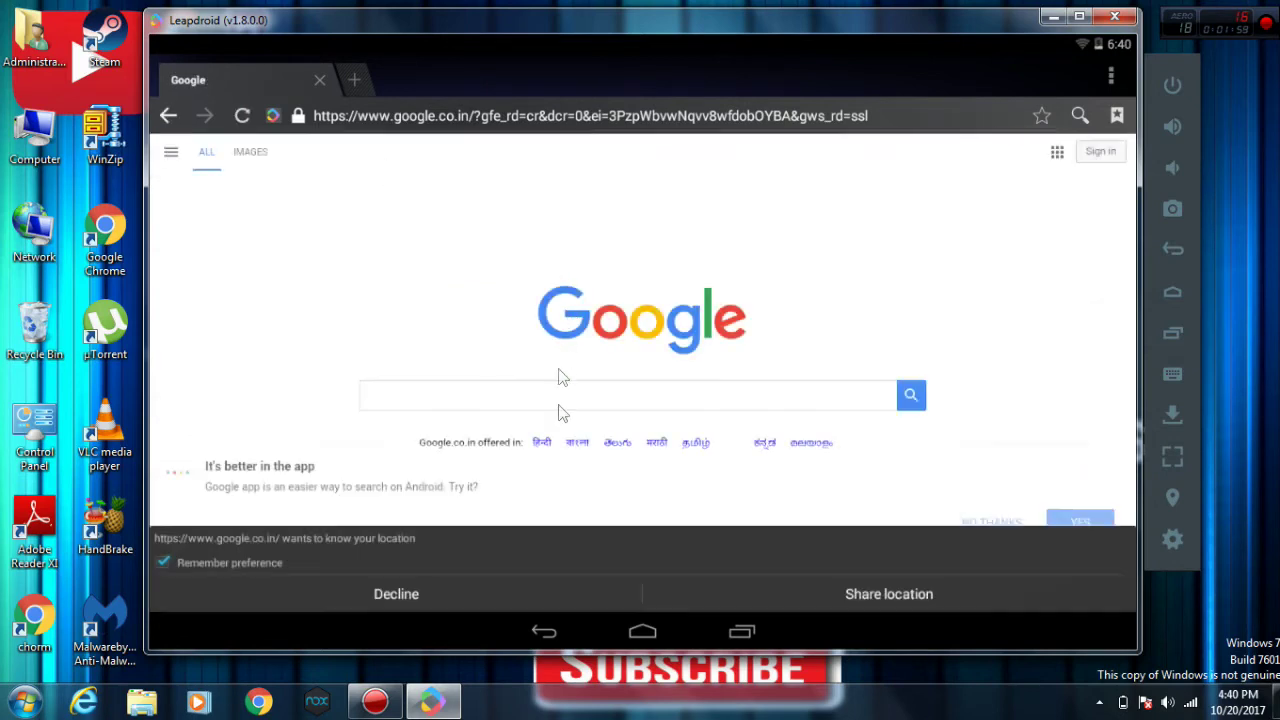
Leave the browser, view the emulated storage folders in File Manager and return to the home screen
{"action": "left_click", "coordinate": [642, 631]}
{"action": "left_click_drag", "start_coordinate": [851, 280], "coordinate": [951, 243]}
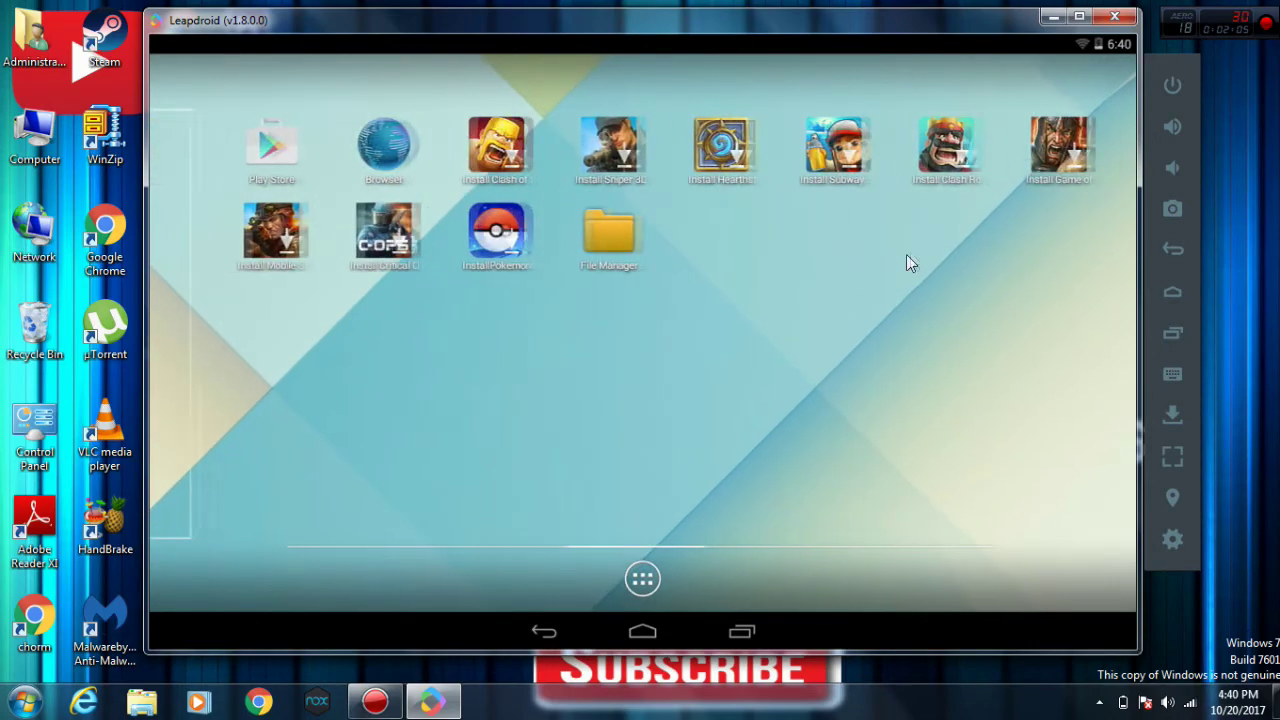
{"action": "left_click", "coordinate": [580, 236]}
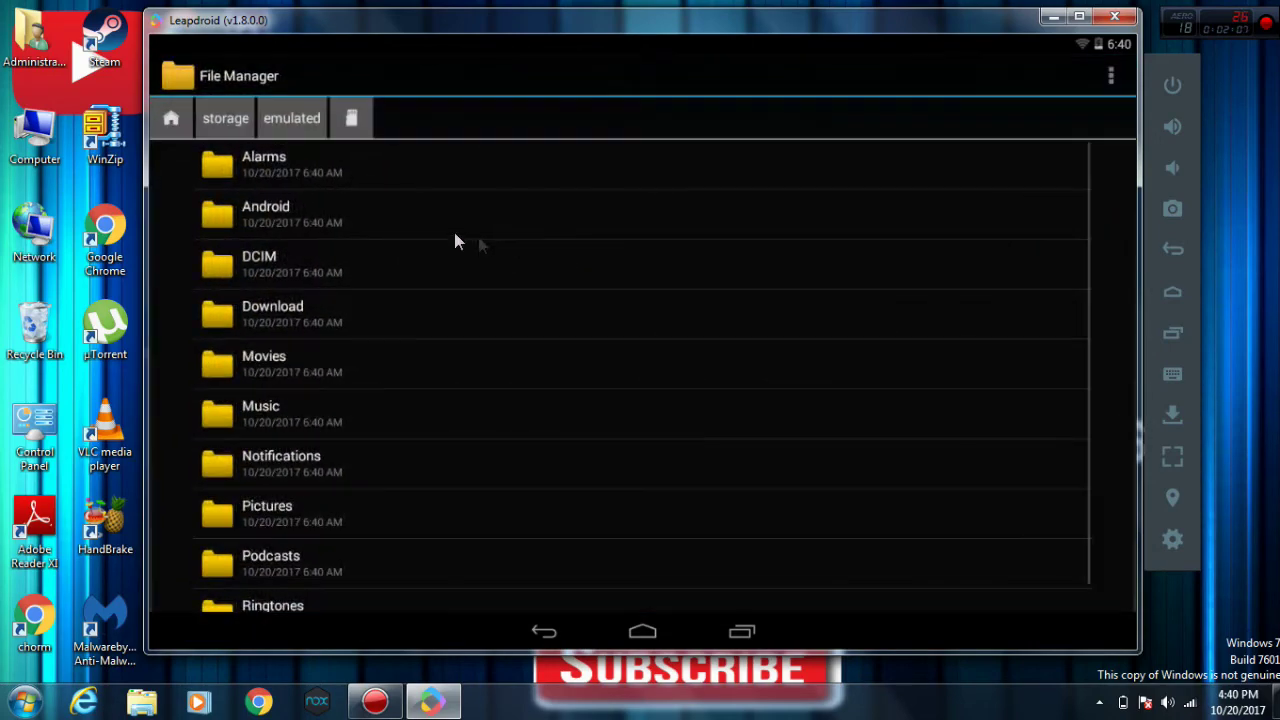
{"action": "left_click", "coordinate": [656, 636]}
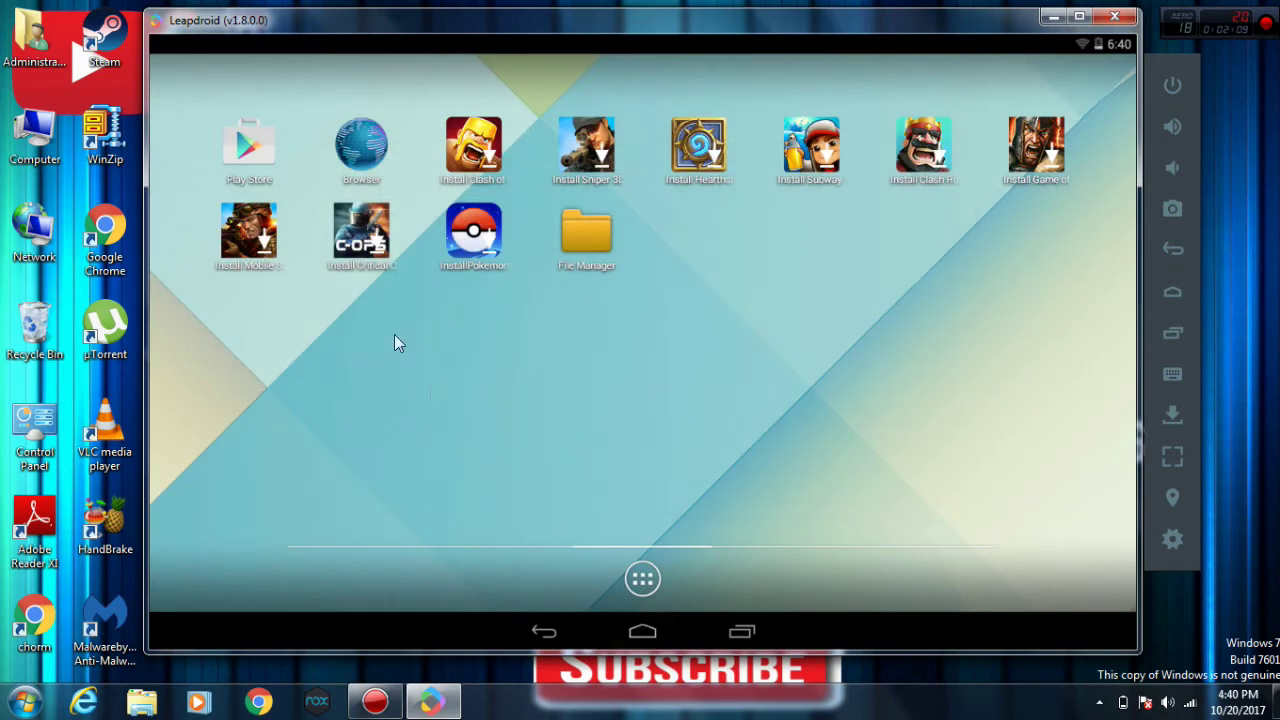
Launch the Clash of Clans install shortcut and choose to add an existing Google account
{"action": "left_click", "coordinate": [480, 173]}
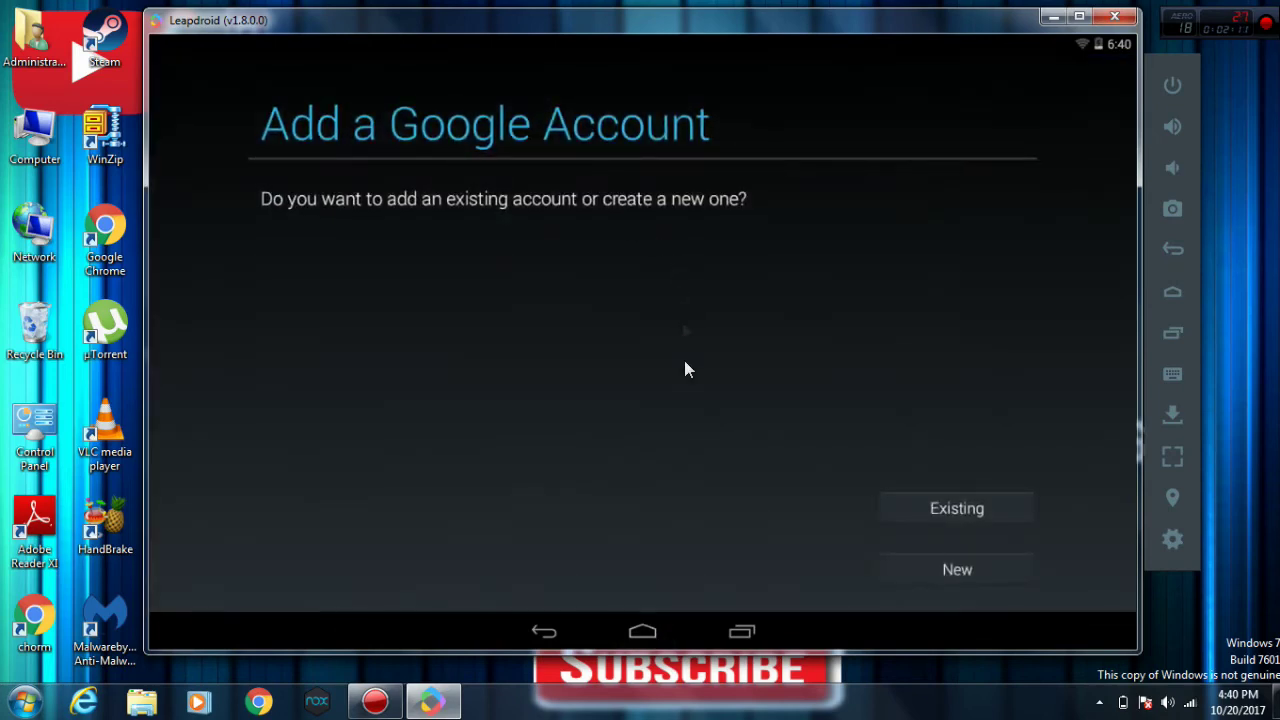
{"action": "left_click", "coordinate": [952, 508]}
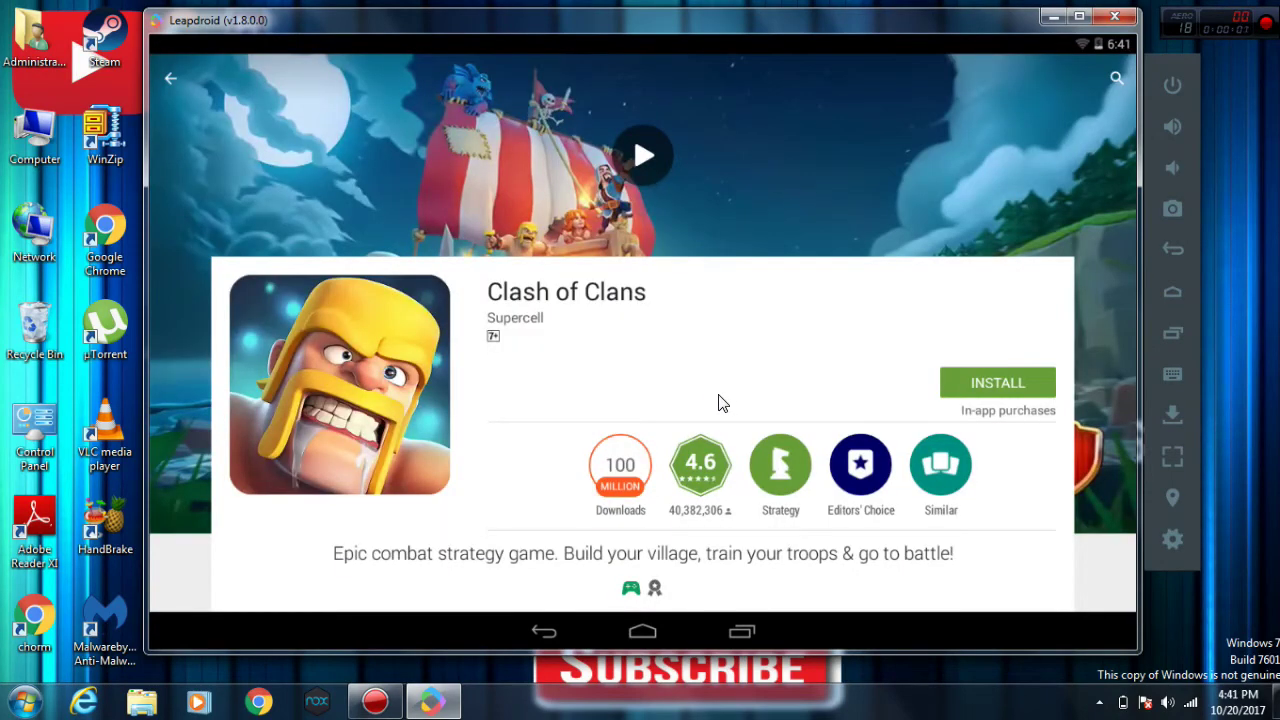
Install Clash of Clans from its store page, accepting the requested permissions, and maximize the emulator window
{"action": "scroll", "coordinate": [685, 350], "scroll_direction": "down", "scroll_amount": 3}
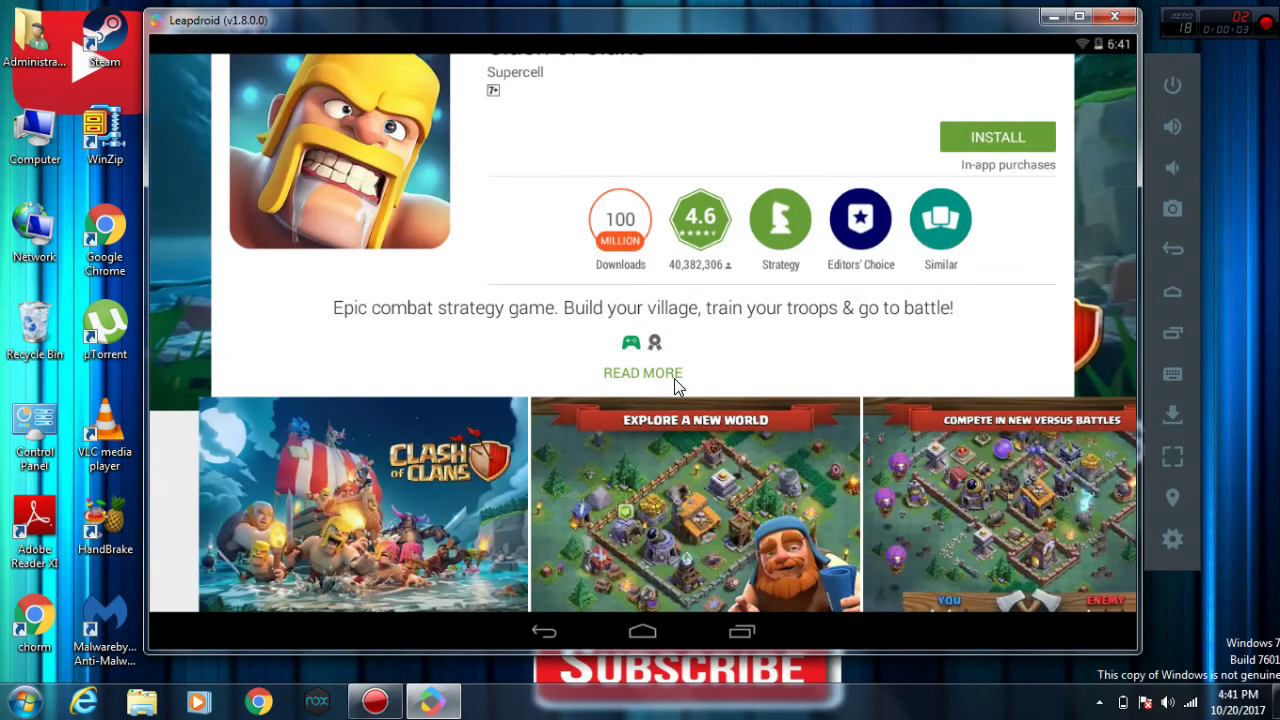
{"action": "scroll", "coordinate": [674, 378], "scroll_direction": "up", "scroll_amount": 3}
{"action": "left_click", "coordinate": [1004, 390]}
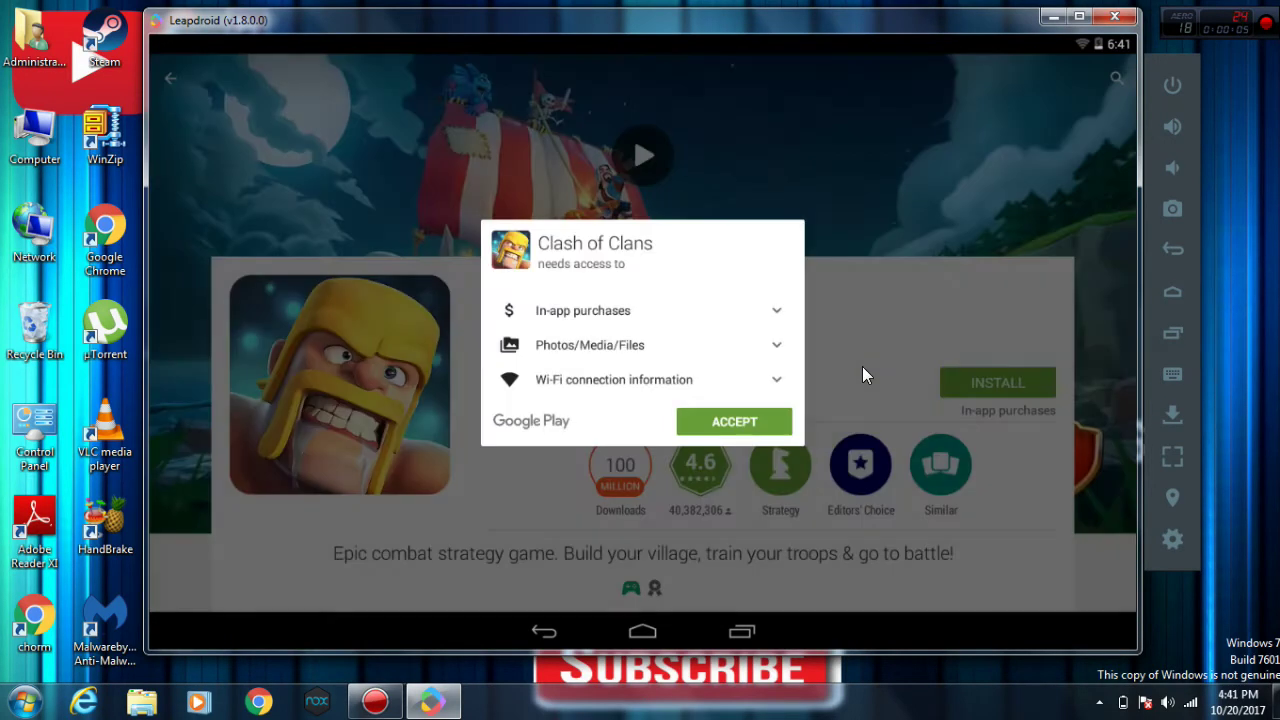
{"action": "left_click", "coordinate": [714, 421]}
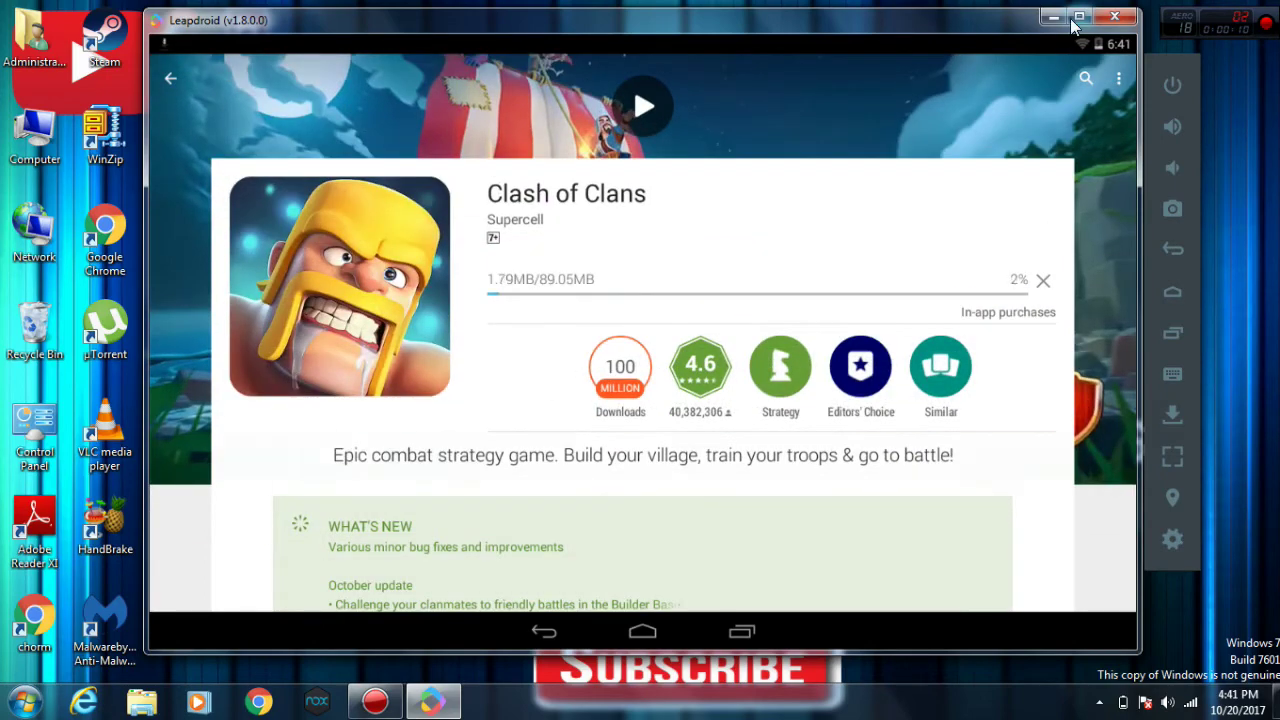
{"action": "left_click", "coordinate": [1078, 18]}
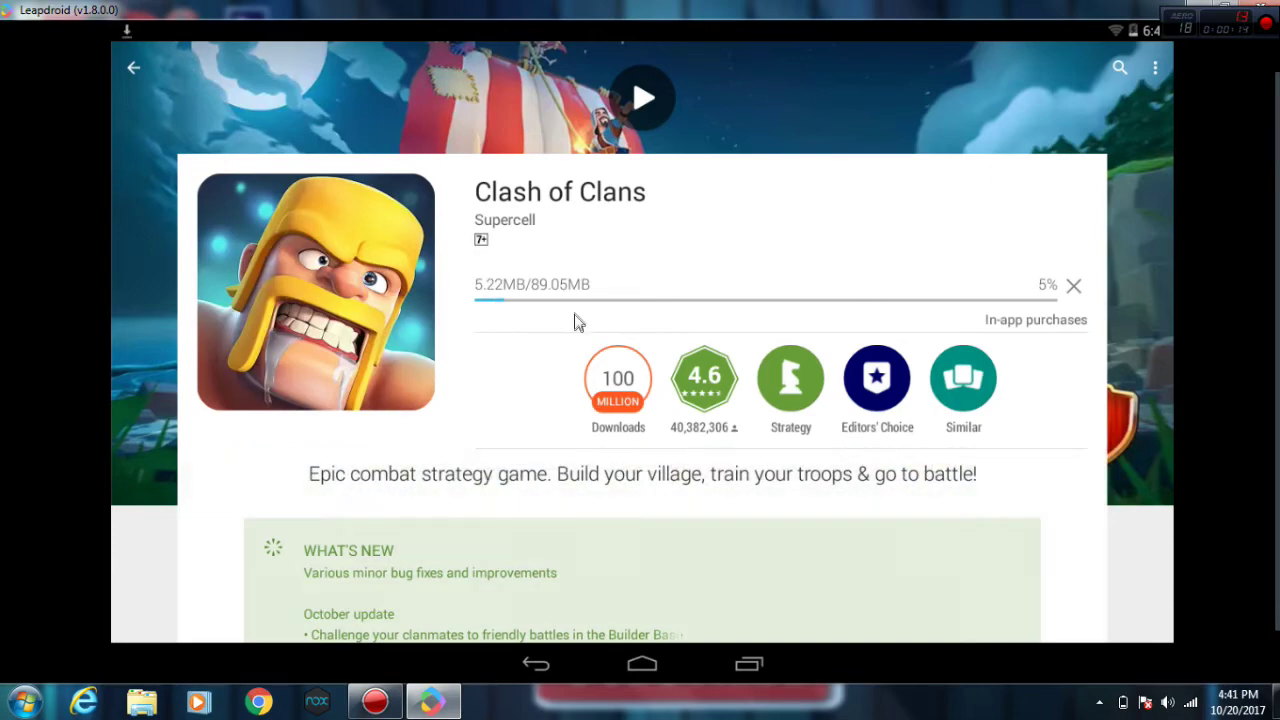
Look through the Clash of Clans store page while the game downloads, from the download progress to the related apps further down
{"action": "scroll", "coordinate": [617, 343], "scroll_direction": "down", "scroll_amount": 2}
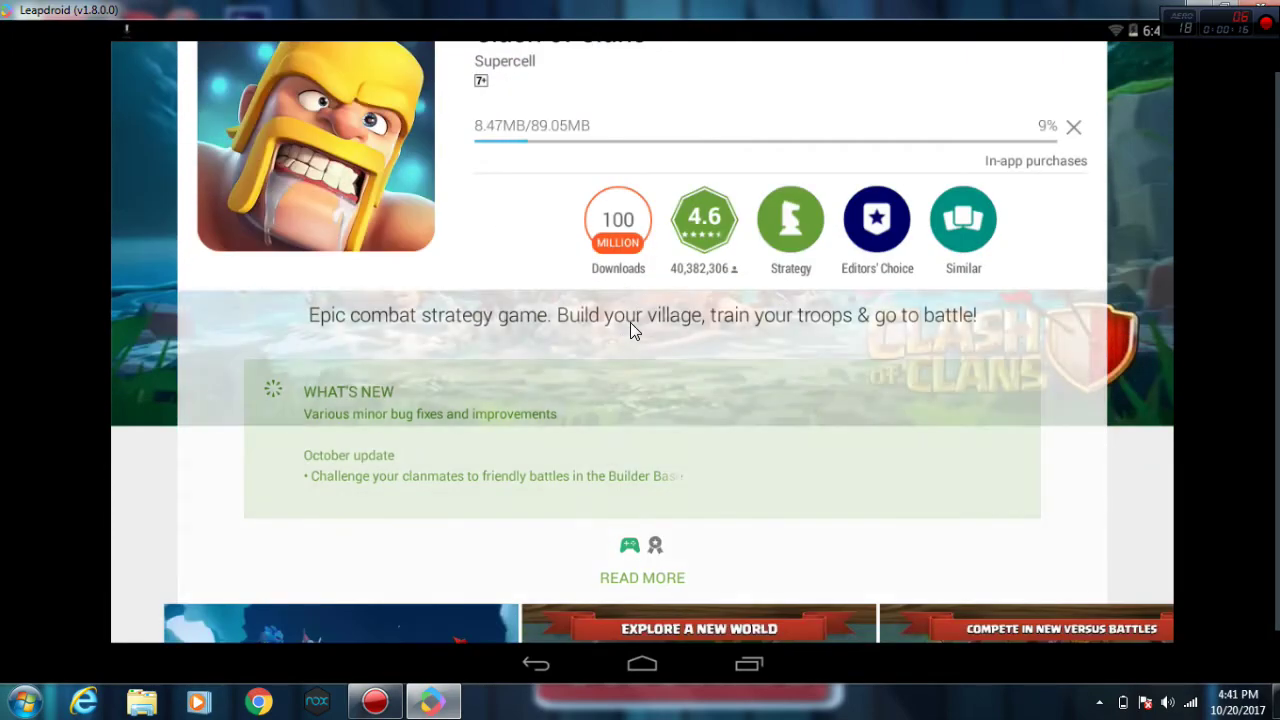
{"action": "scroll", "coordinate": [630, 322], "scroll_direction": "up", "scroll_amount": 3}
{"action": "scroll", "coordinate": [640, 414], "scroll_direction": "down", "scroll_amount": 3}
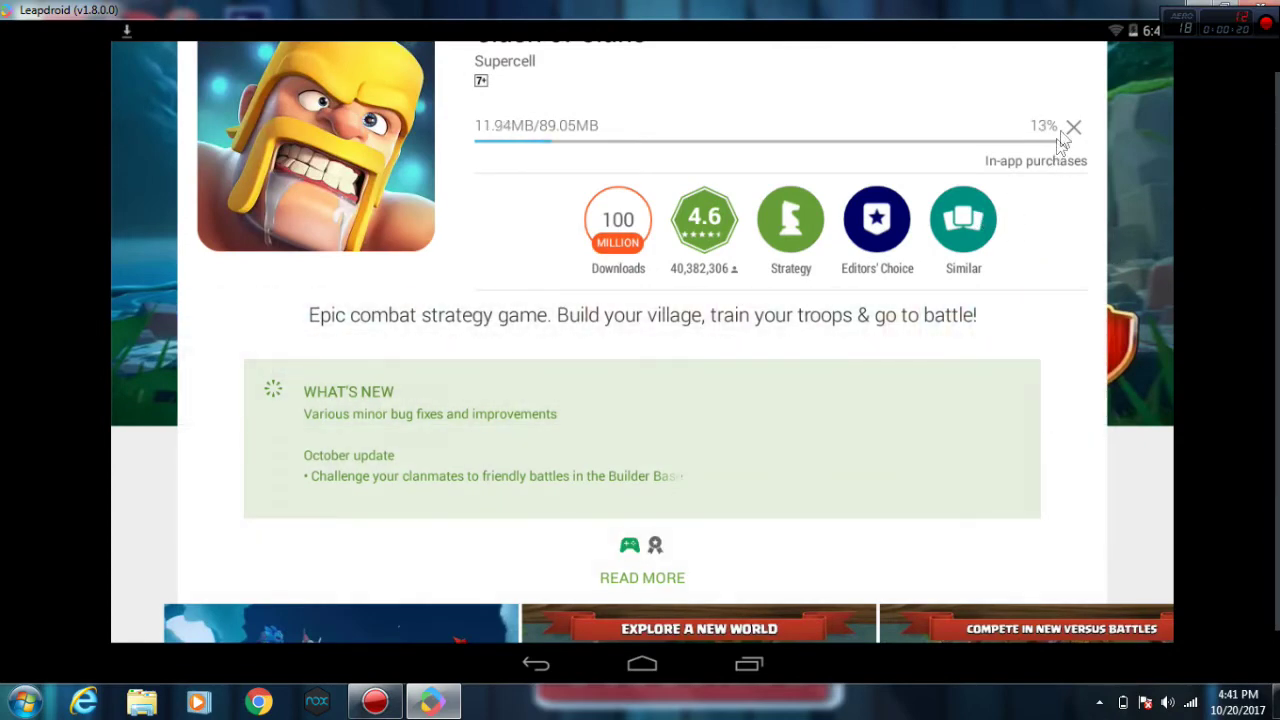
{"action": "scroll", "coordinate": [1060, 170], "scroll_direction": "up", "scroll_amount": 3}
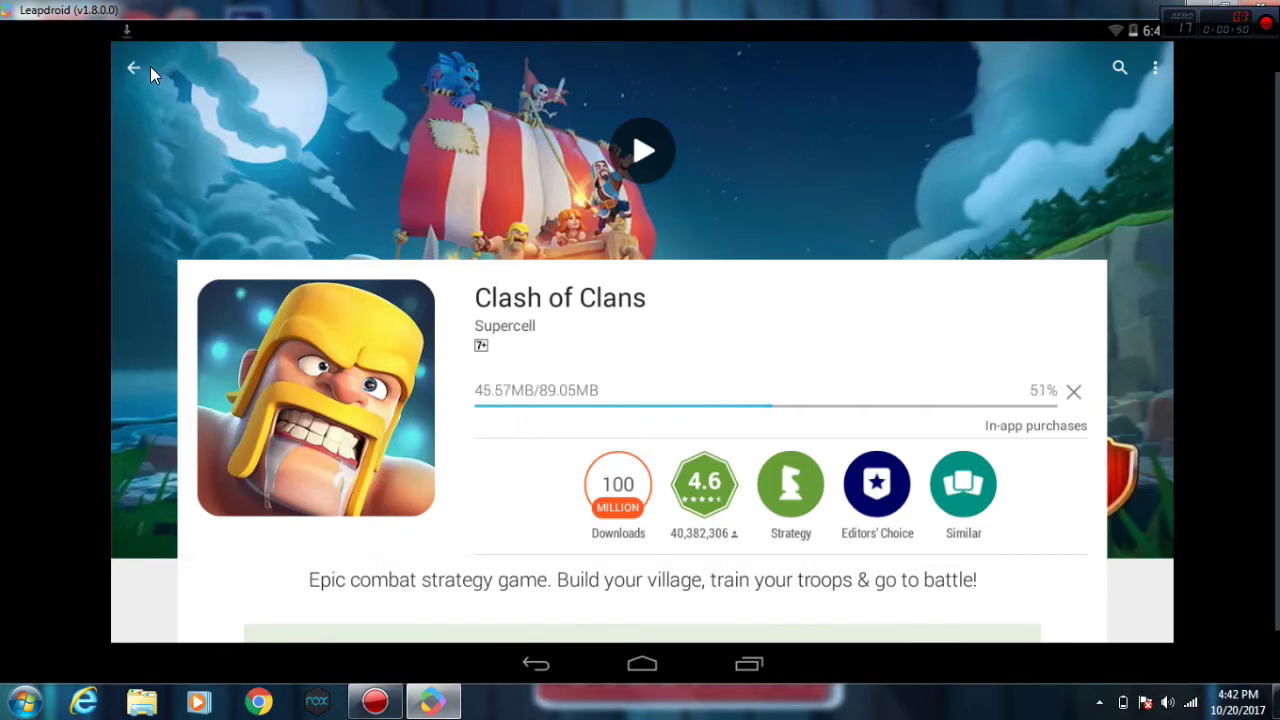
{"action": "left_click_drag", "start_coordinate": [580, 508], "coordinate": [591, 423]}
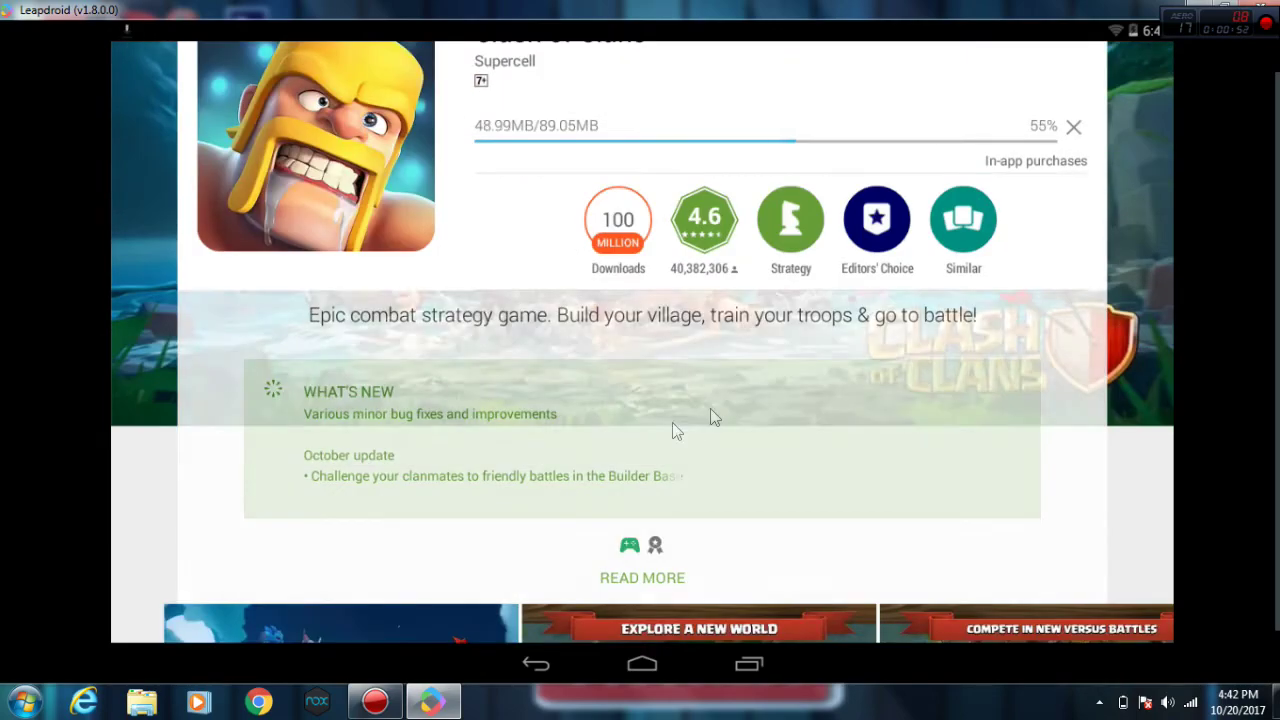
{"action": "left_click_drag", "start_coordinate": [1000, 486], "coordinate": [940, 175]}
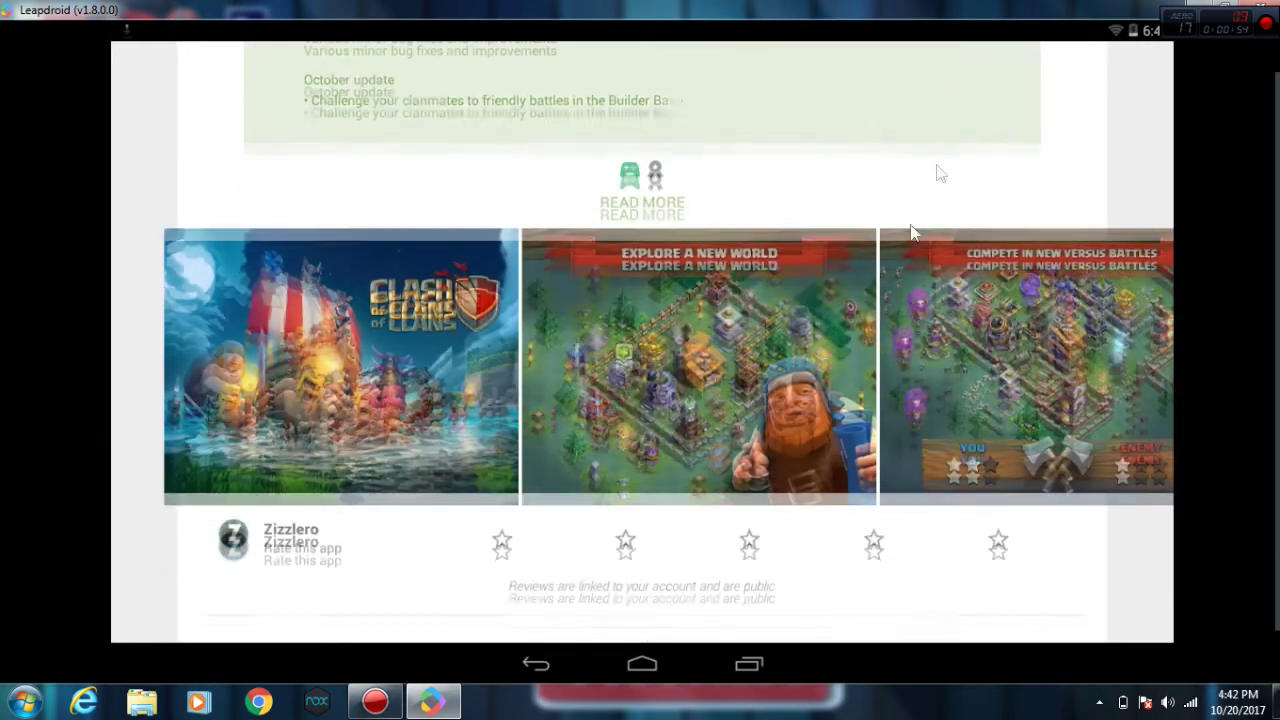
{"action": "left_click_drag", "start_coordinate": [854, 591], "coordinate": [854, 83]}
{"action": "left_click_drag", "start_coordinate": [757, 531], "coordinate": [812, 28]}
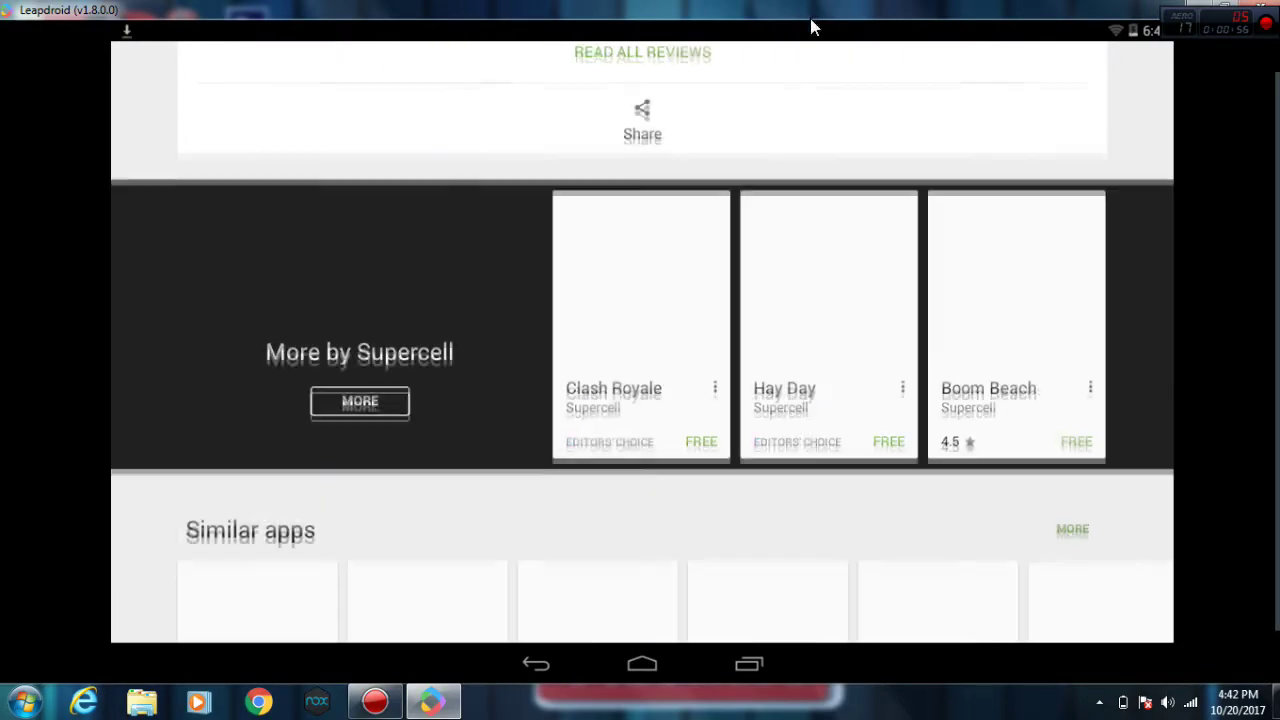
{"action": "left_click_drag", "start_coordinate": [820, 543], "coordinate": [820, 306]}
{"action": "left_click_drag", "start_coordinate": [714, 180], "coordinate": [714, 400]}
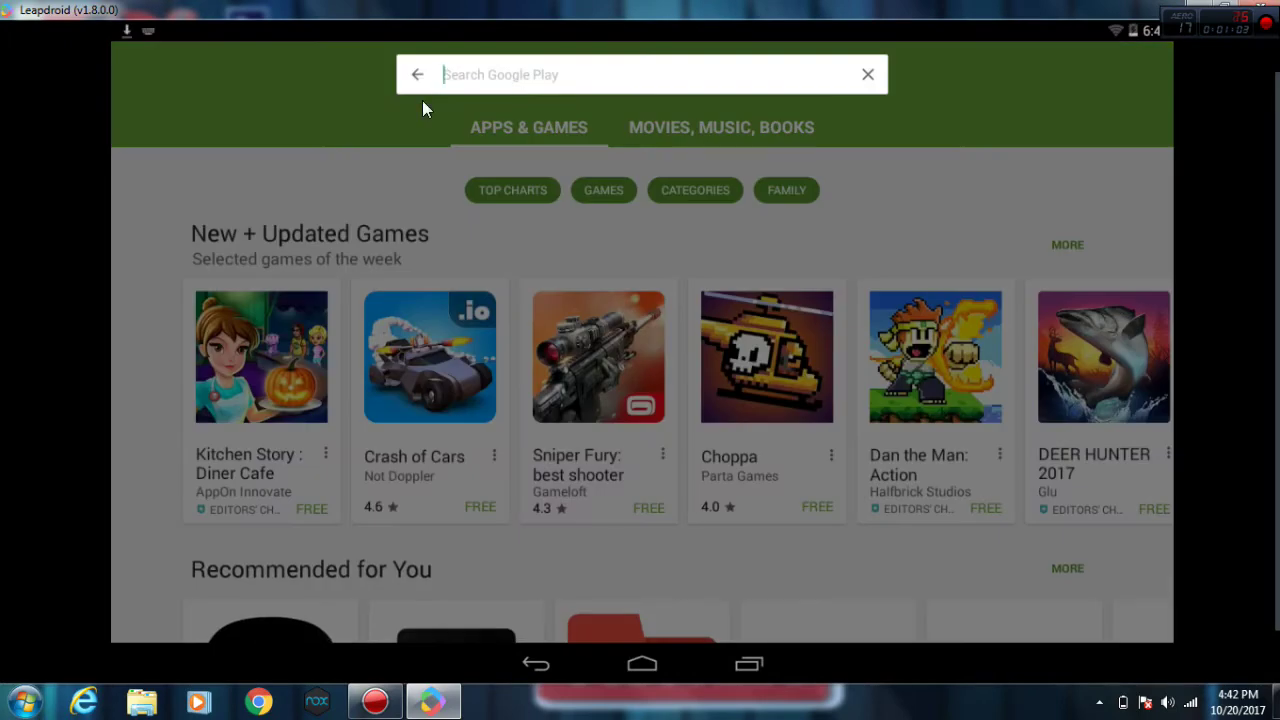
Search the Play Store for asphalt 8, view the Asphalt 8: Airborne page, then return to the results and clear the search
{"action": "type", "text": "as"}
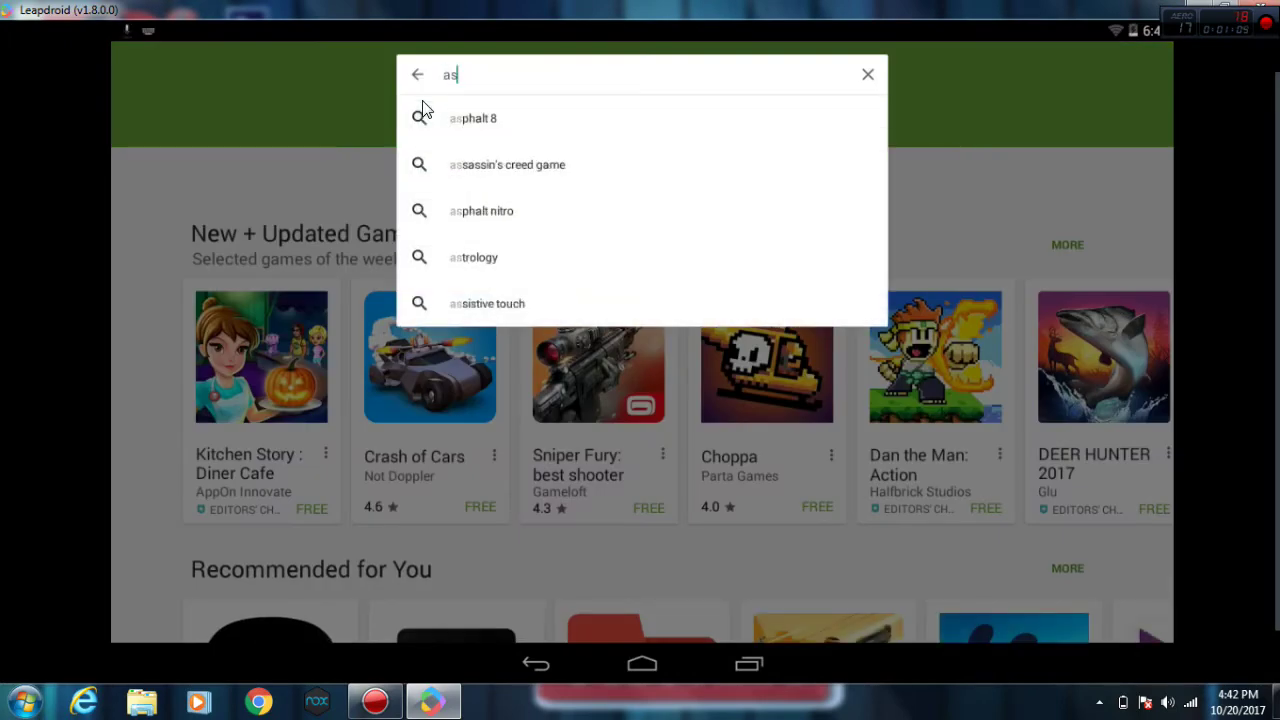
{"action": "left_click", "coordinate": [504, 132]}
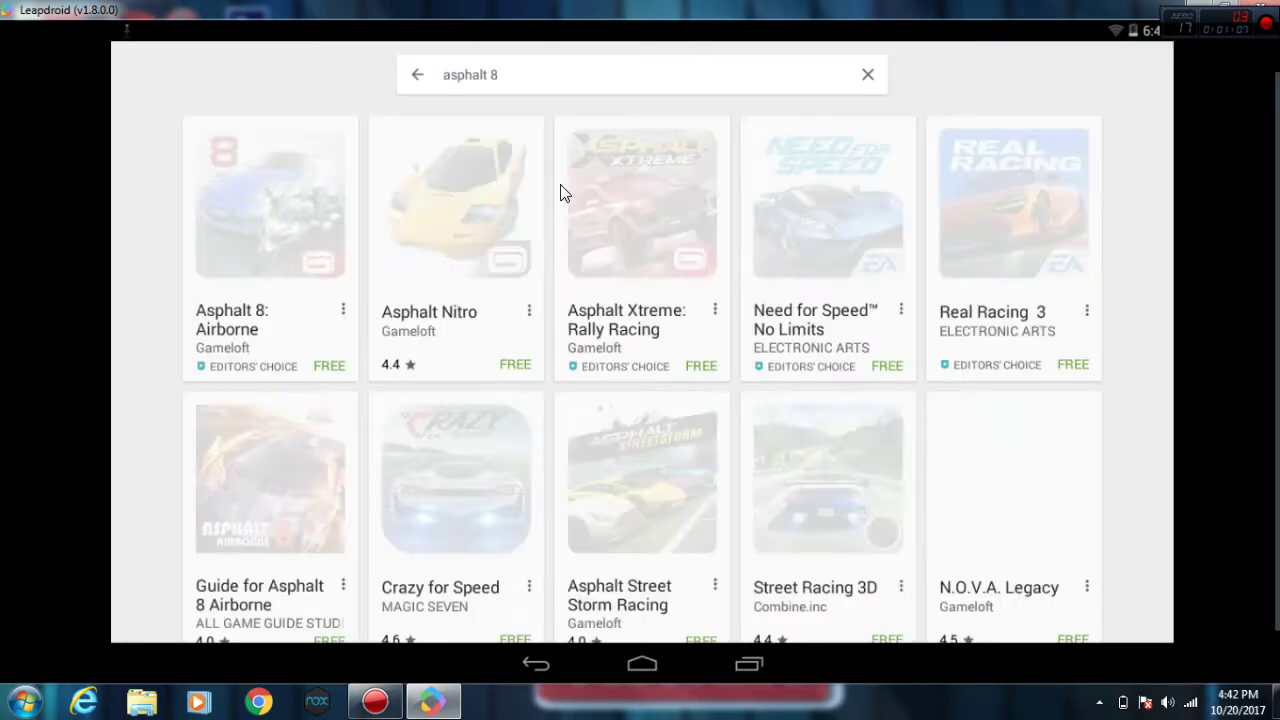
{"action": "left_click", "coordinate": [300, 248]}
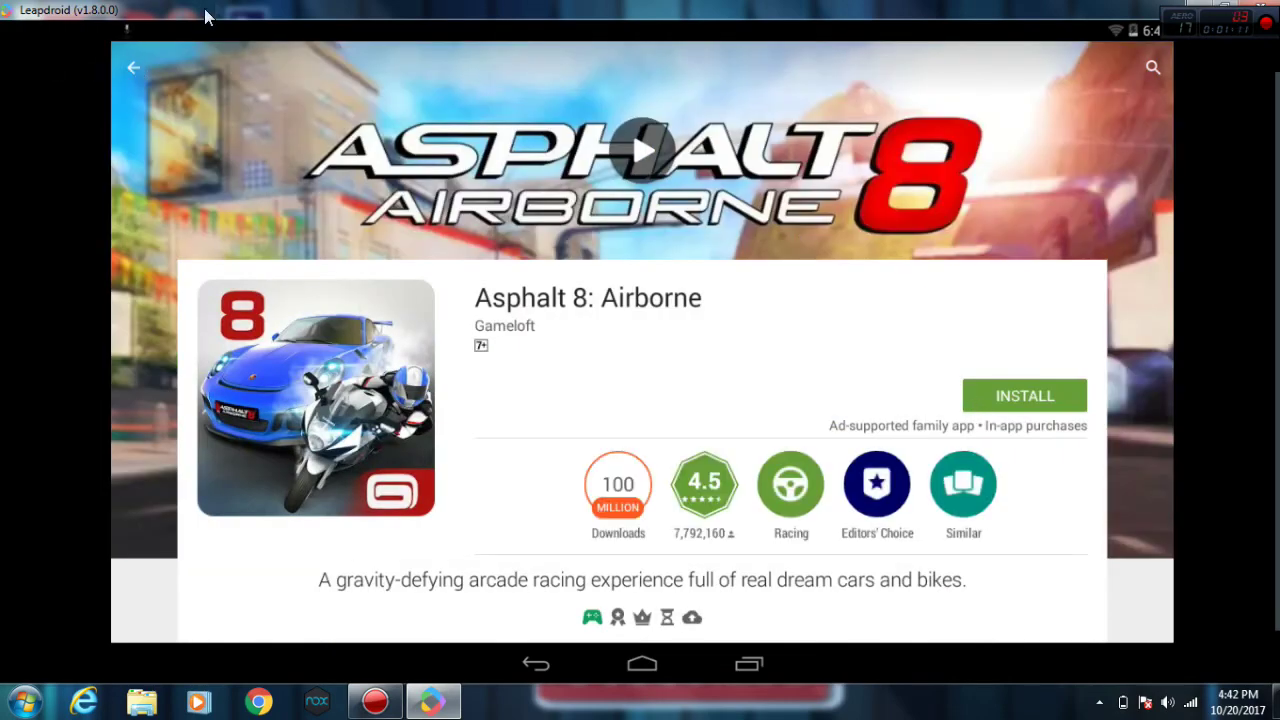
{"action": "left_click", "coordinate": [134, 70]}
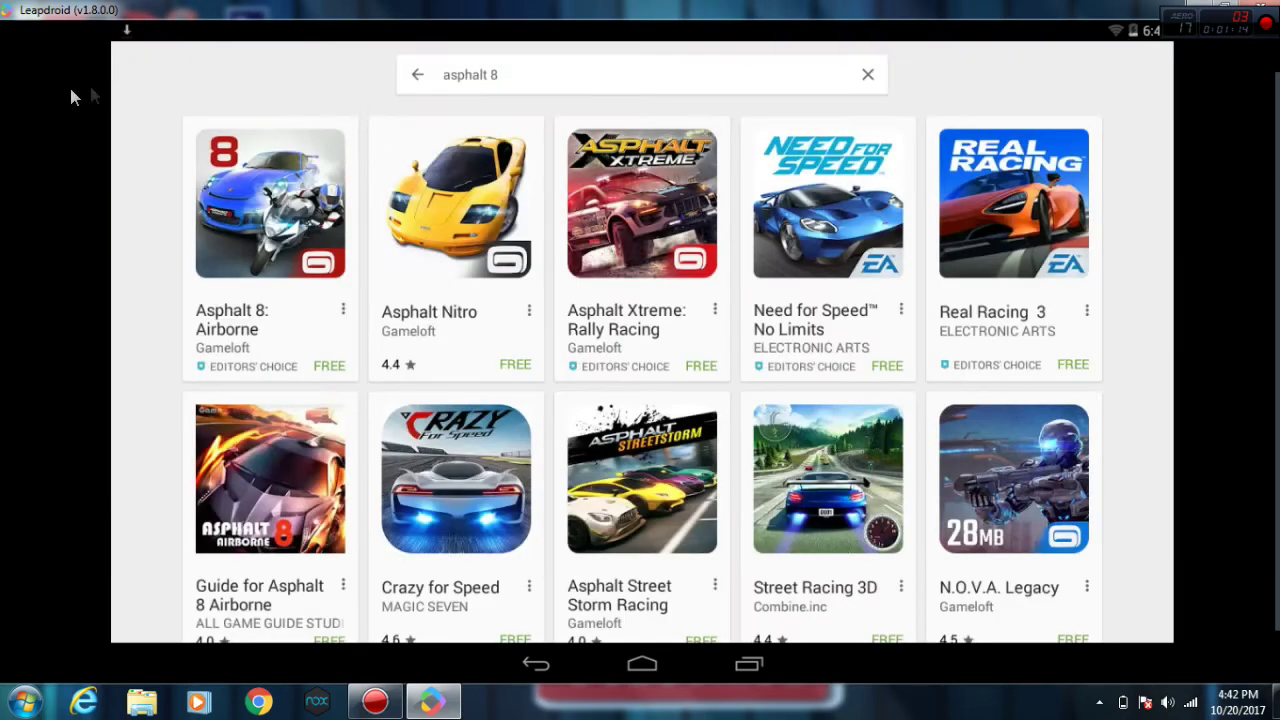
{"action": "left_click", "coordinate": [583, 86]}
{"action": "left_click", "coordinate": [865, 77]}
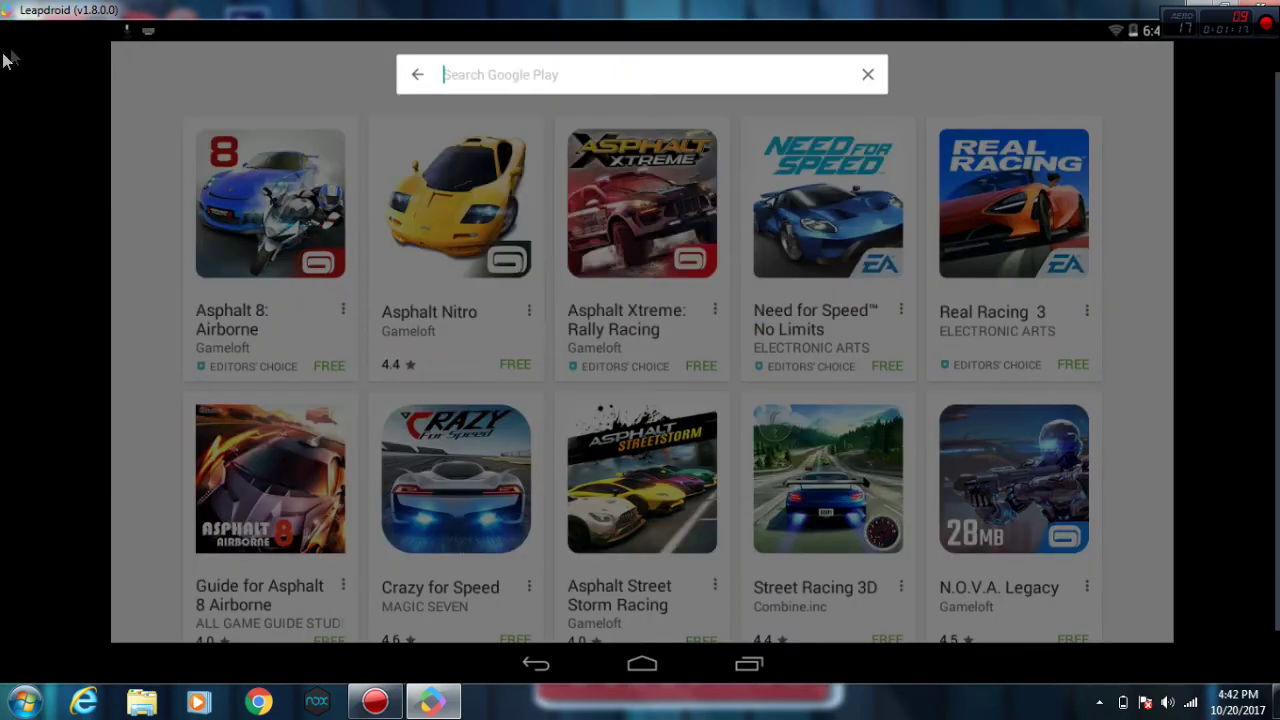
Check the Clash of Clans download in the notifications and raise the screen brightness to slightly above the middle
{"action": "left_click_drag", "start_coordinate": [174, 36], "coordinate": [156, 306]}
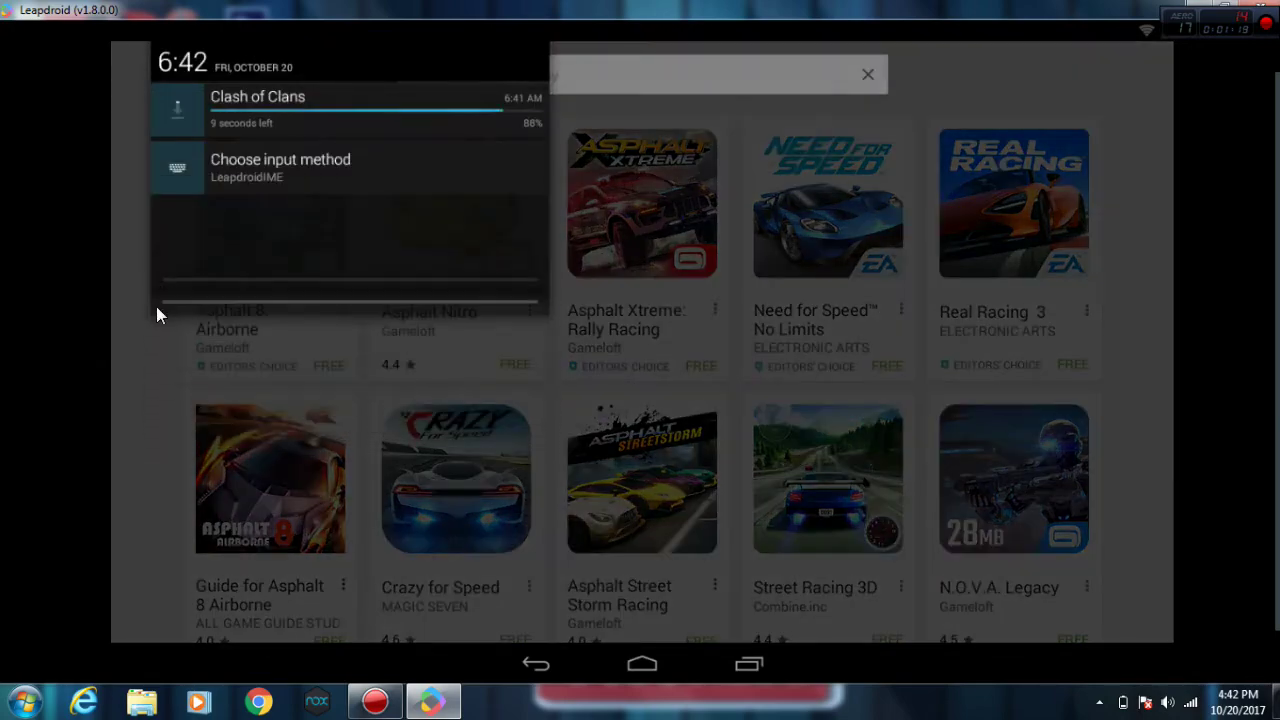
{"action": "left_click_drag", "start_coordinate": [1104, 43], "coordinate": [1128, 443]}
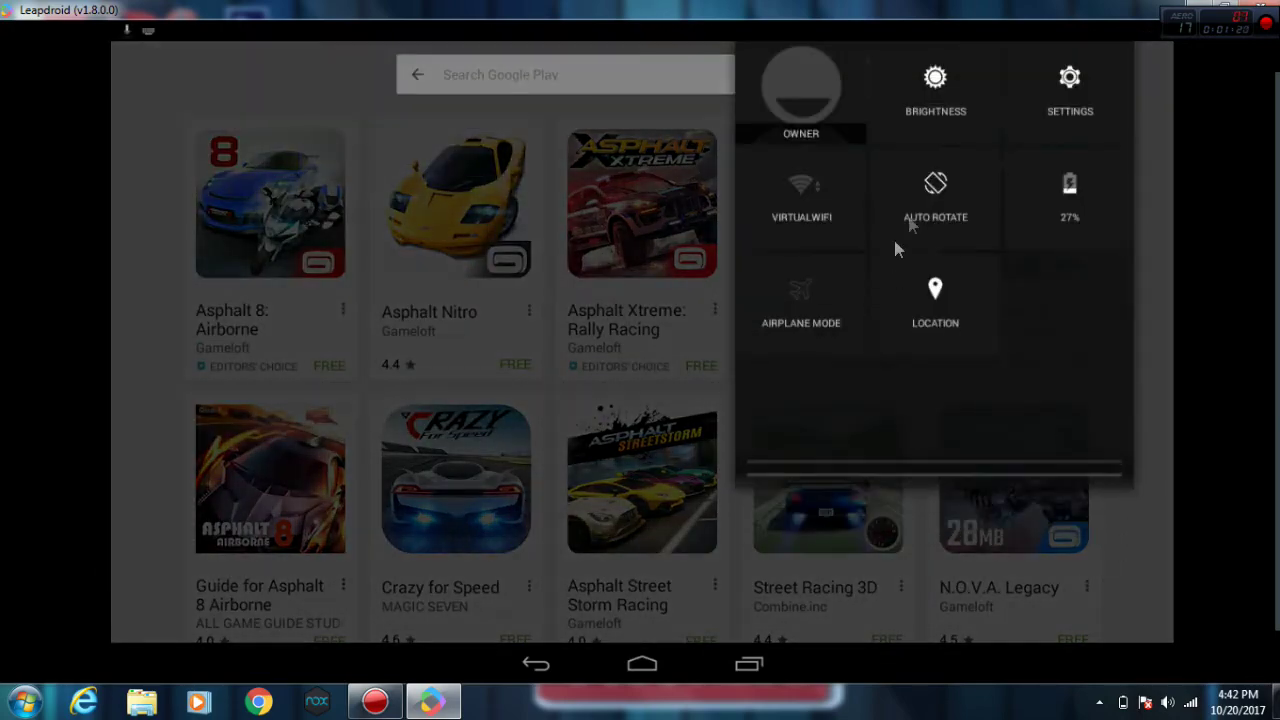
{"action": "left_click", "coordinate": [976, 92]}
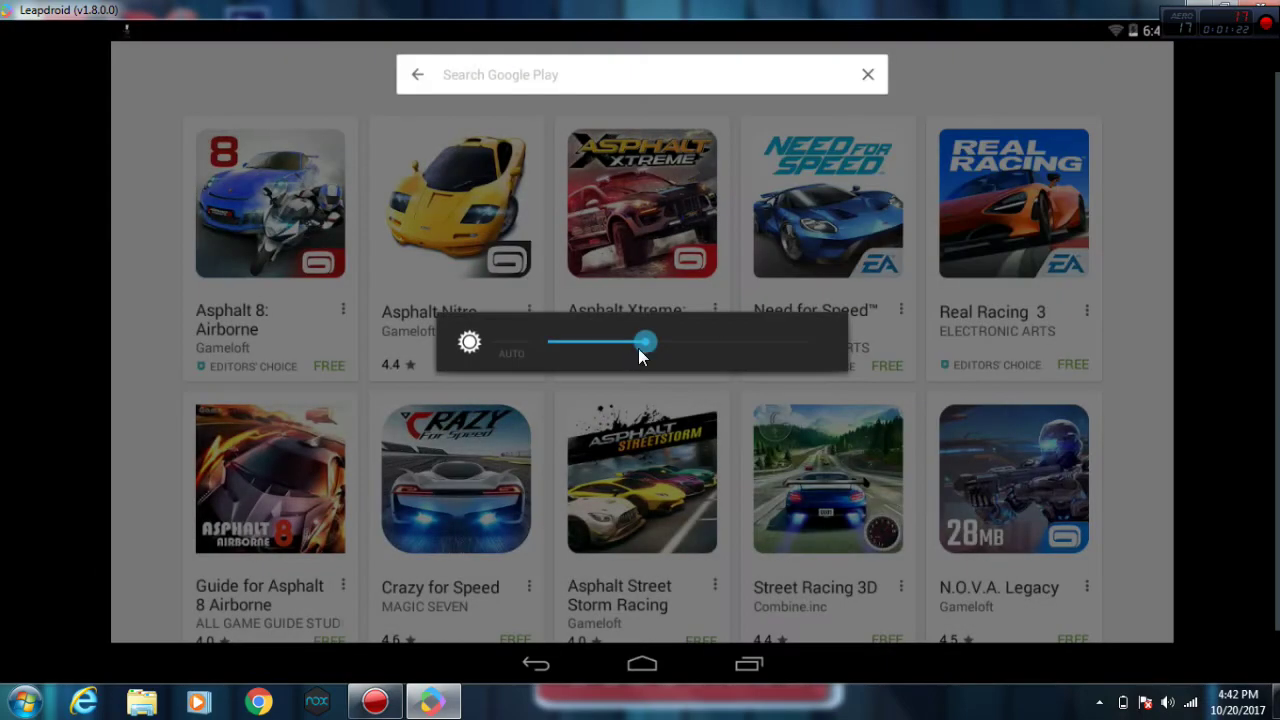
{"action": "left_click_drag", "start_coordinate": [641, 356], "coordinate": [688, 344]}
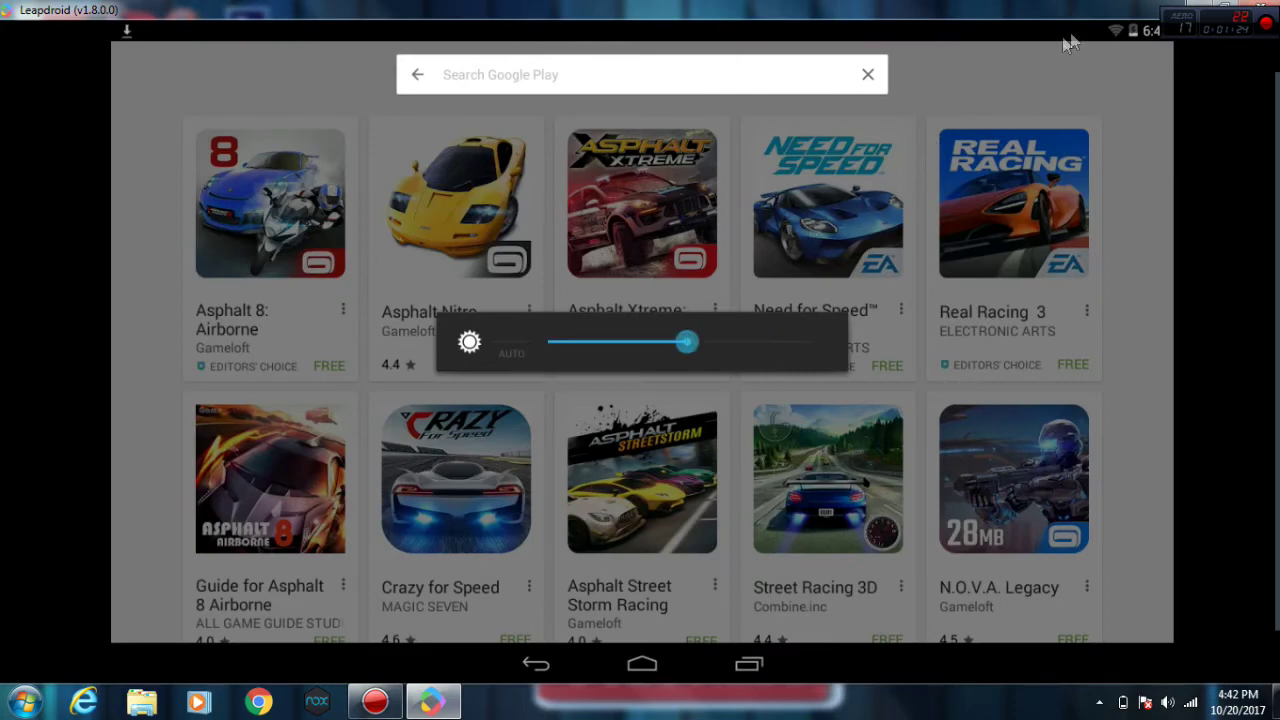
View the About tablet information in the Android settings, check the notifications and return to the home screen
{"action": "left_click_drag", "start_coordinate": [1078, 32], "coordinate": [1066, 292]}
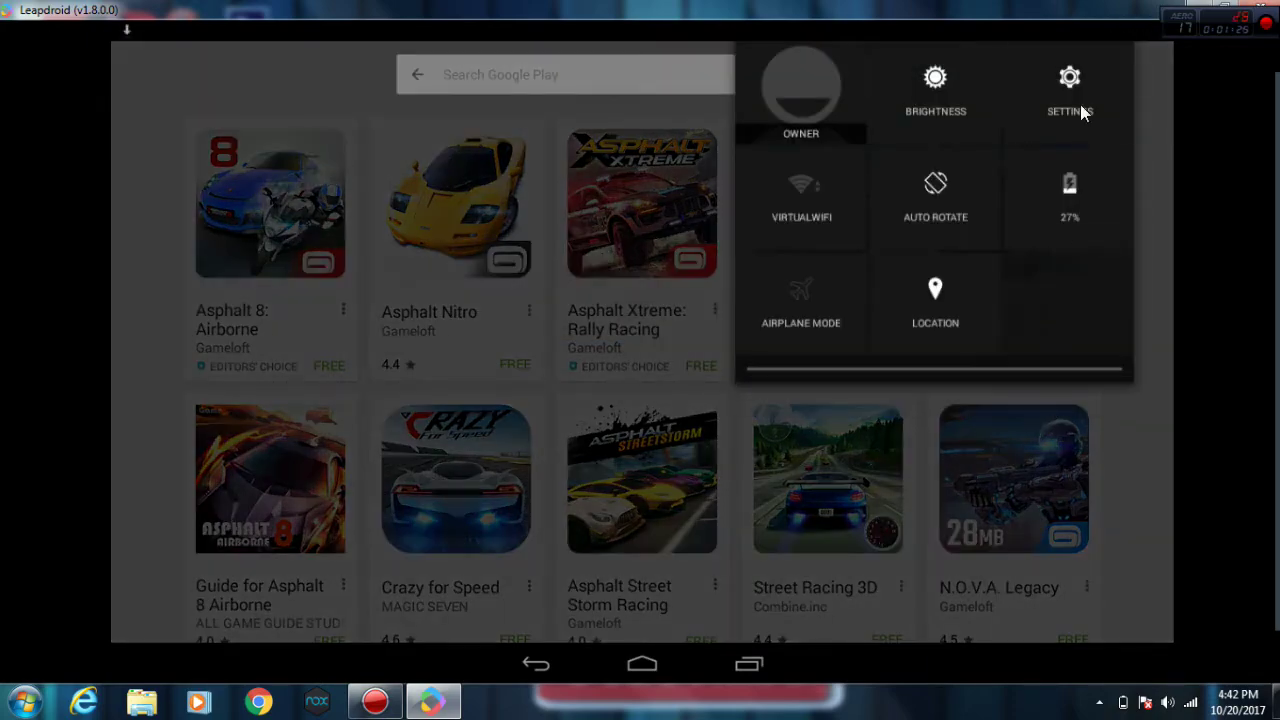
{"action": "left_click", "coordinate": [1080, 106]}
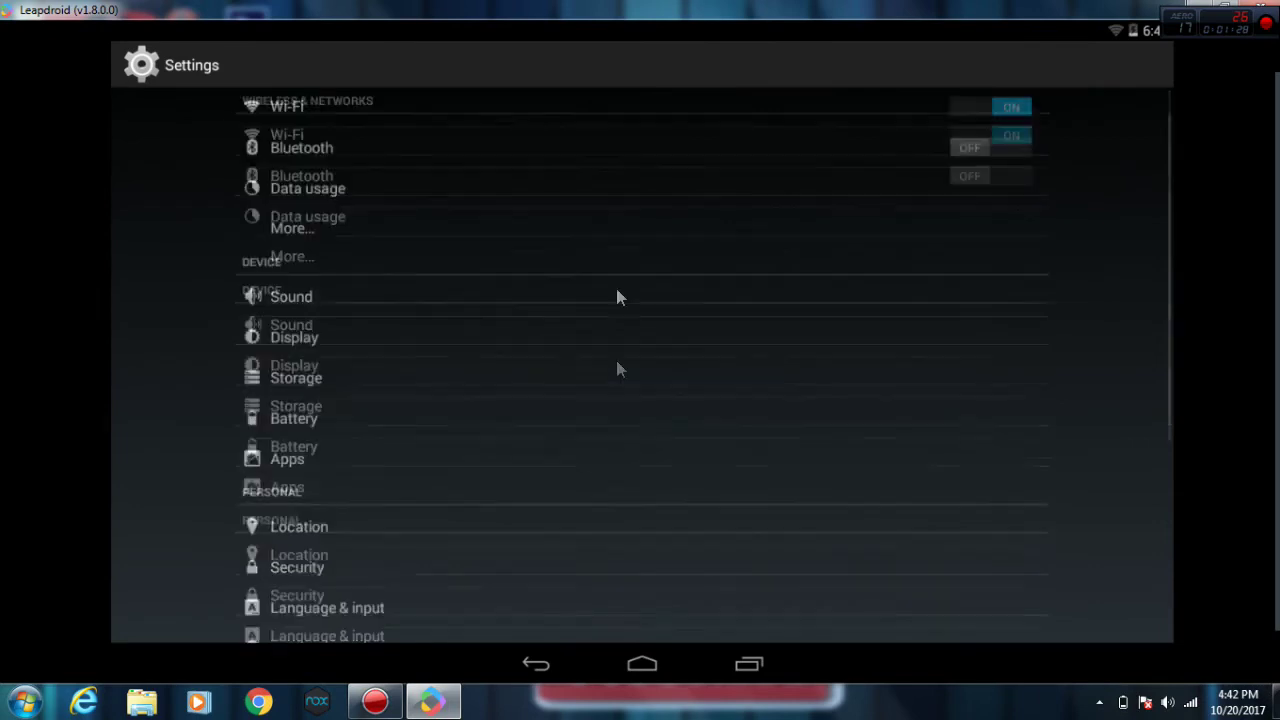
{"action": "scroll", "coordinate": [580, 440], "scroll_direction": "down", "scroll_amount": 5}
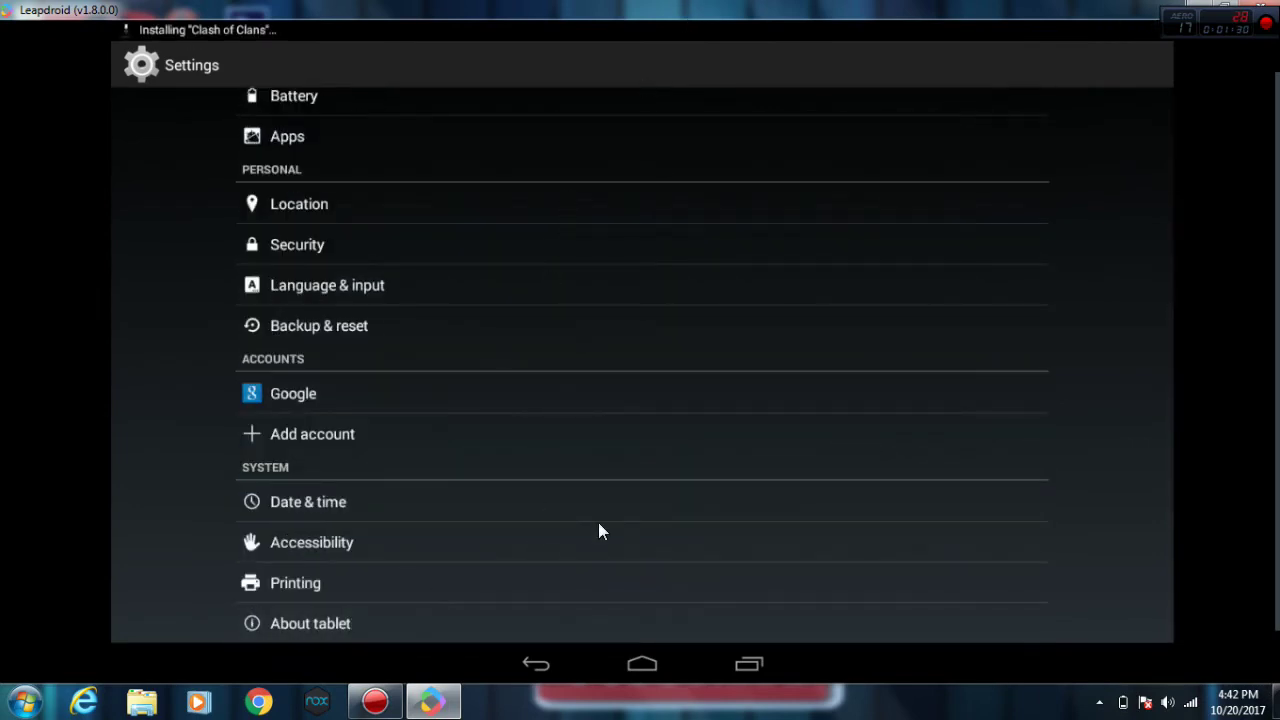
{"action": "left_click", "coordinate": [316, 630]}
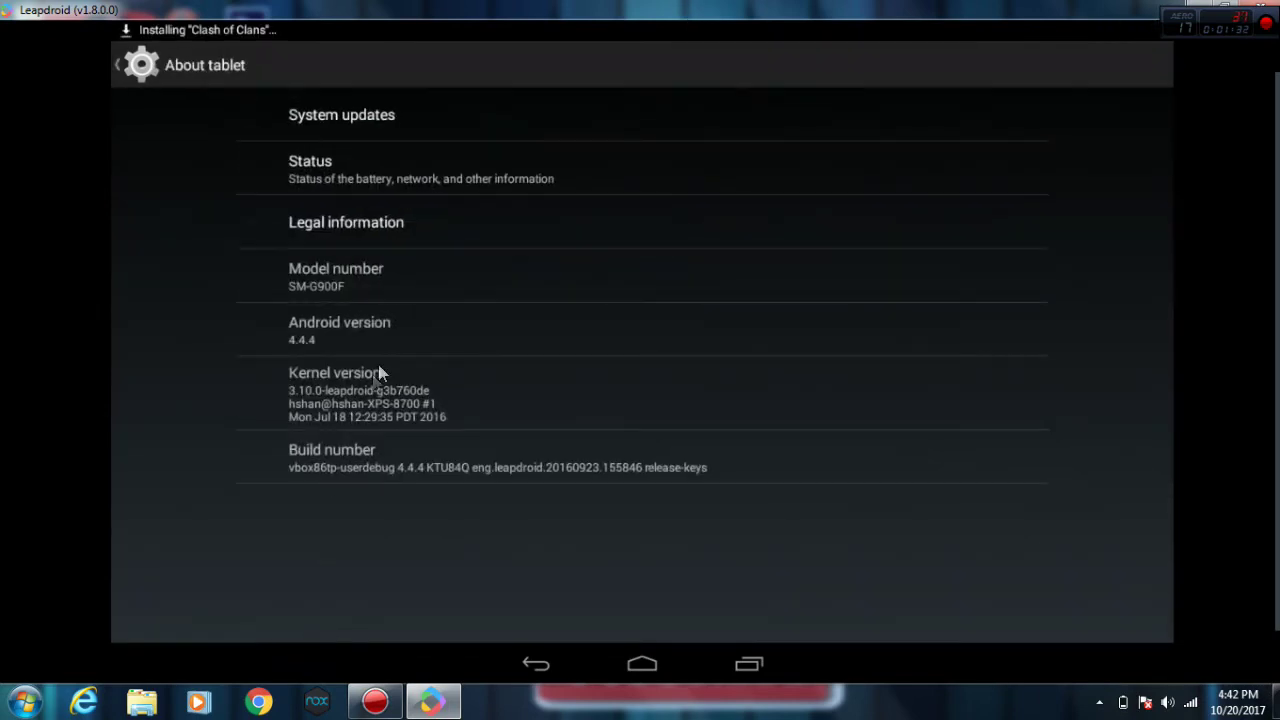
{"action": "left_click_drag", "start_coordinate": [176, 40], "coordinate": [194, 338]}
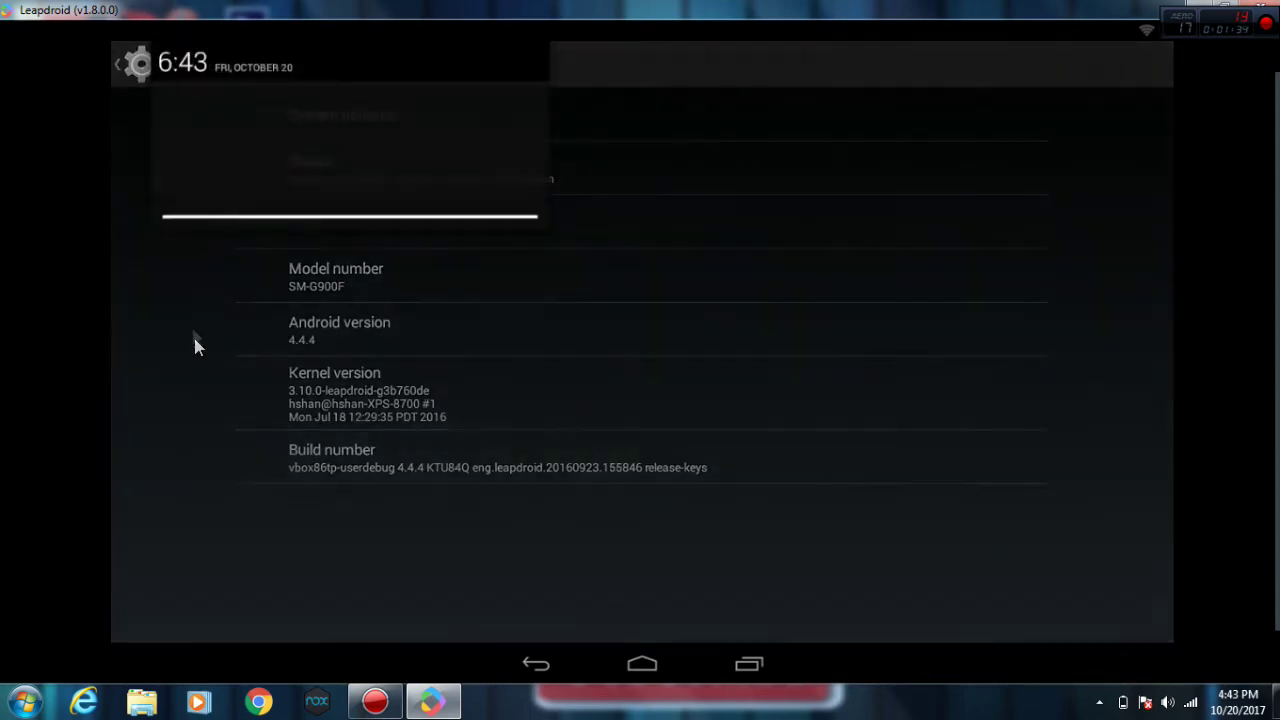
{"action": "left_click", "coordinate": [636, 666]}
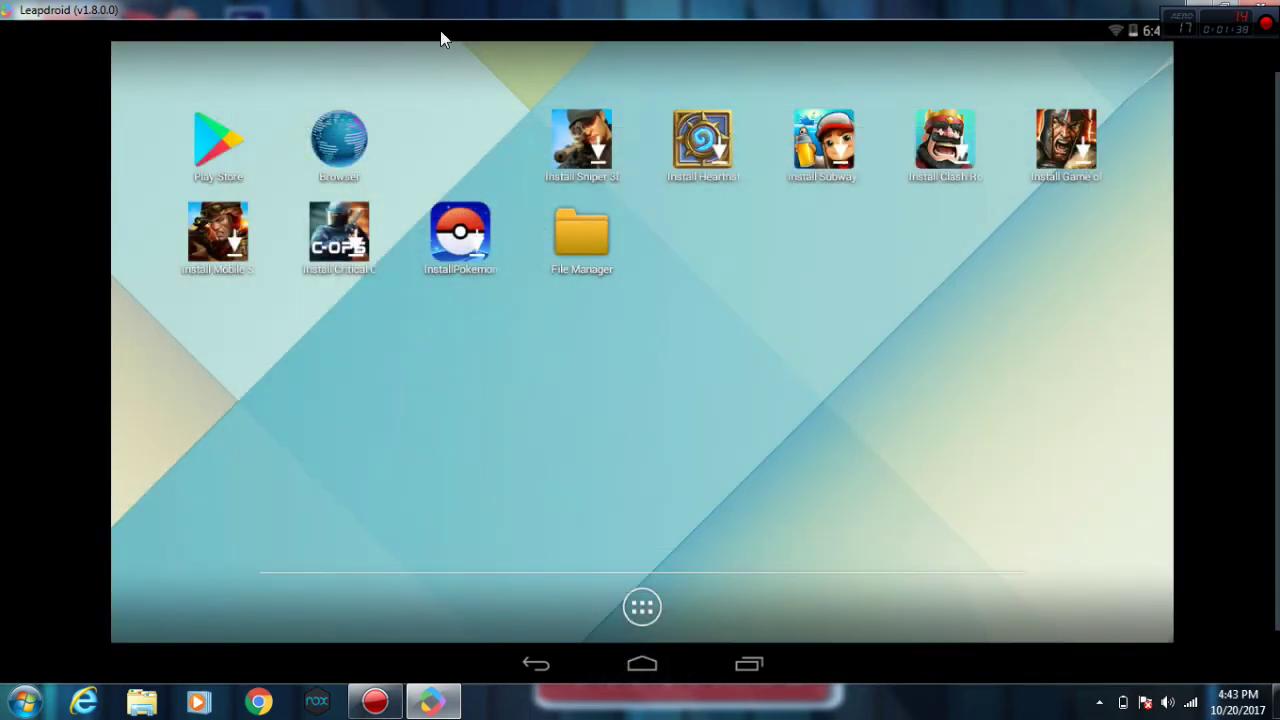
Open the Play Store, search for "cla" and open the suggested Clash of Clans app page
{"action": "left_click_drag", "start_coordinate": [306, 87], "coordinate": [251, 134]}
{"action": "left_click", "coordinate": [210, 168]}
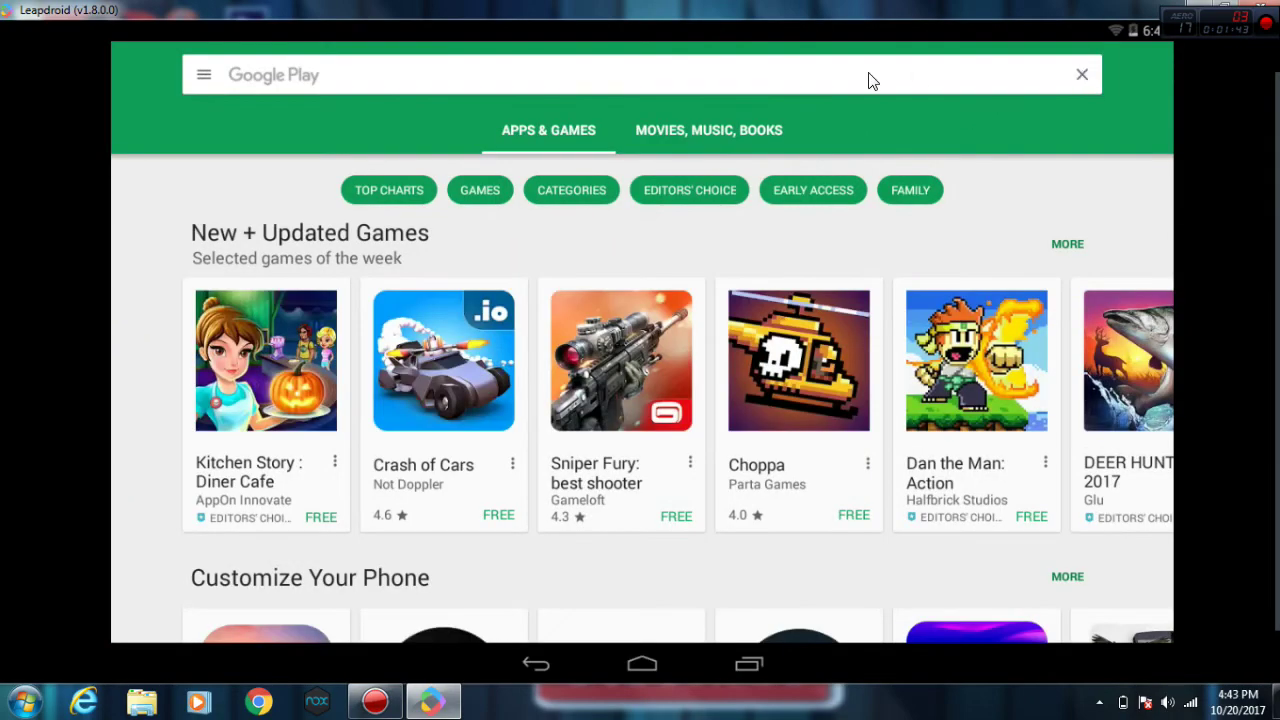
{"action": "left_click", "coordinate": [868, 80]}
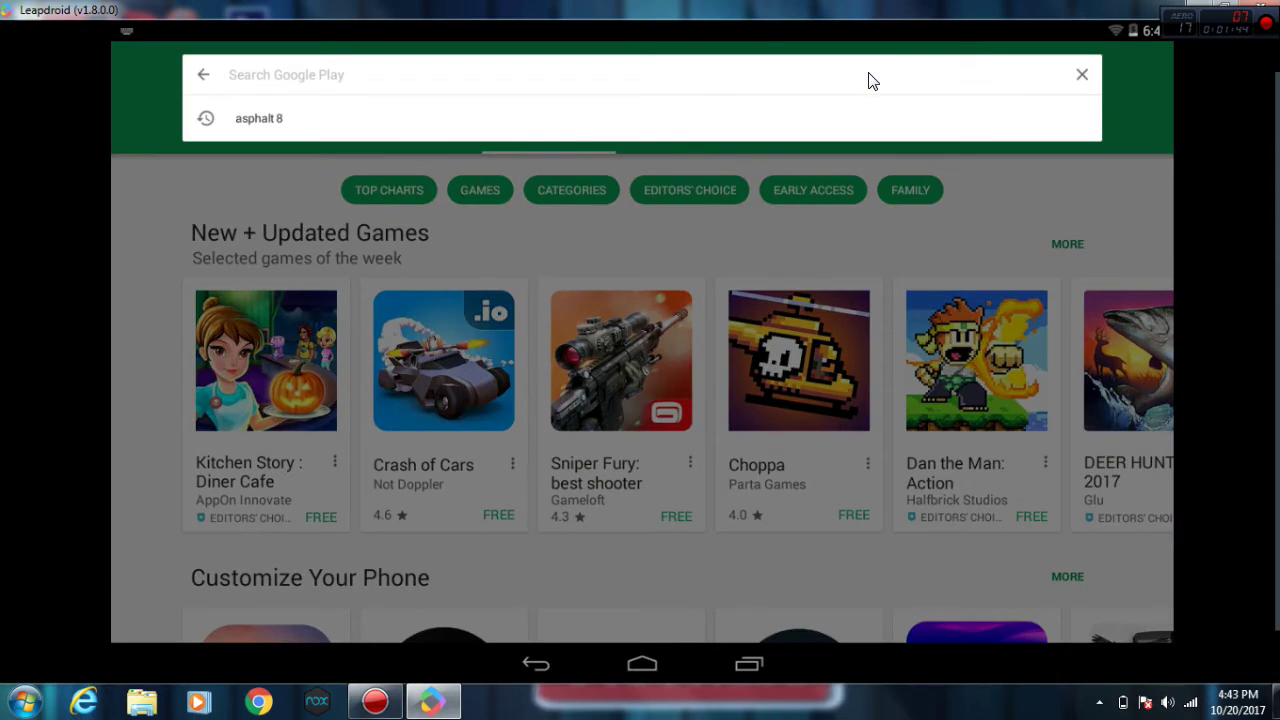
{"action": "type", "text": "clas"}
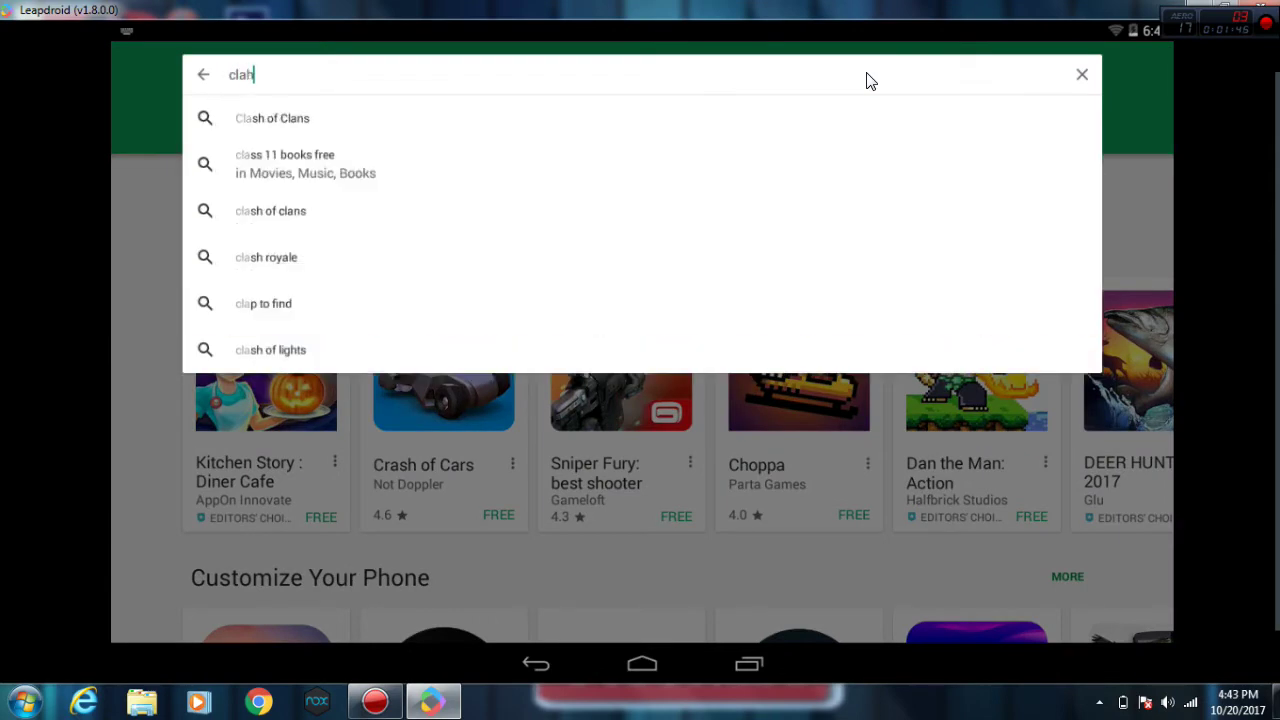
{"action": "key", "text": "BackSpace"}
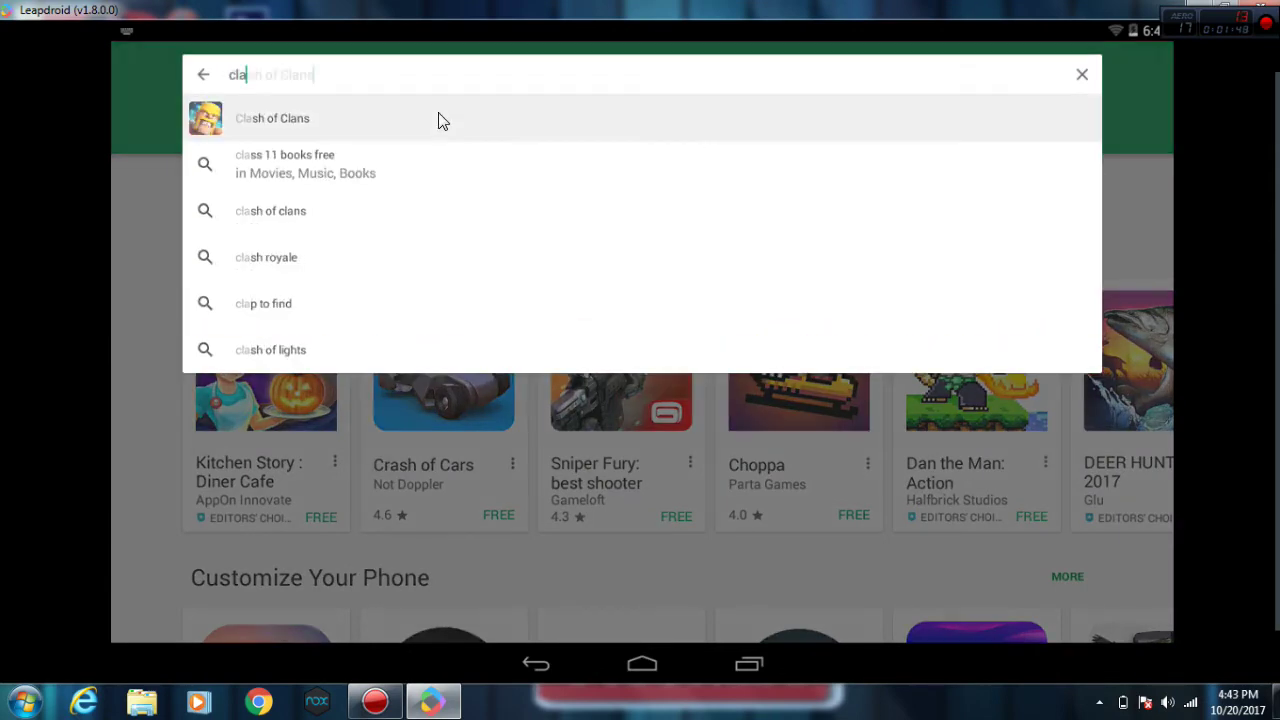
{"action": "left_click", "coordinate": [440, 120]}
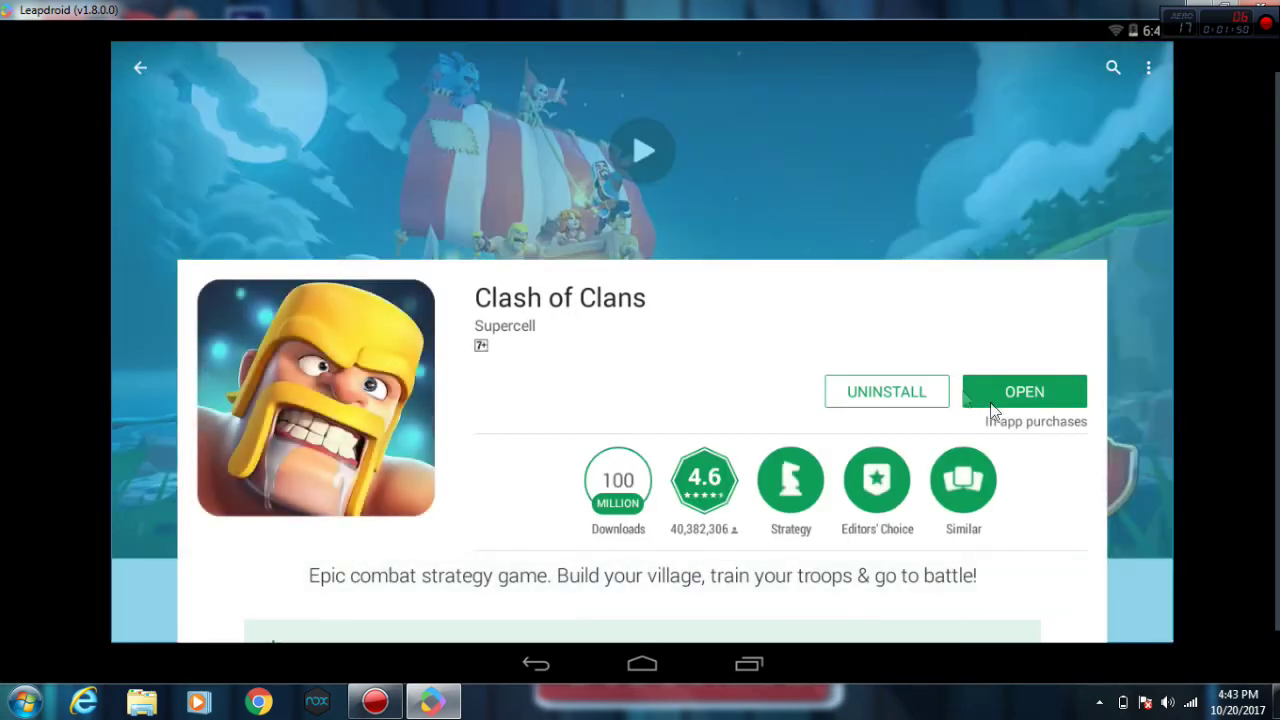
Launch Clash of Clans from the emulator's app list and accept its Important Notice on in-app purchases
{"action": "left_click", "coordinate": [636, 663]}
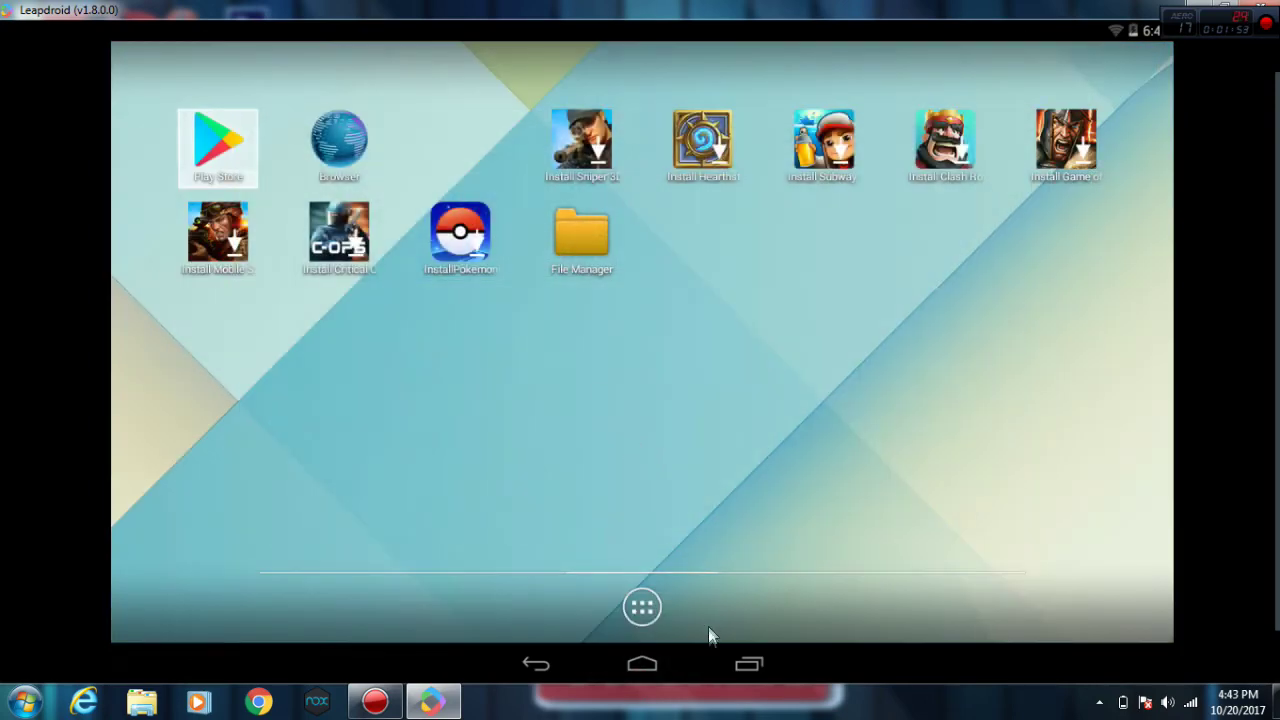
{"action": "left_click", "coordinate": [655, 600]}
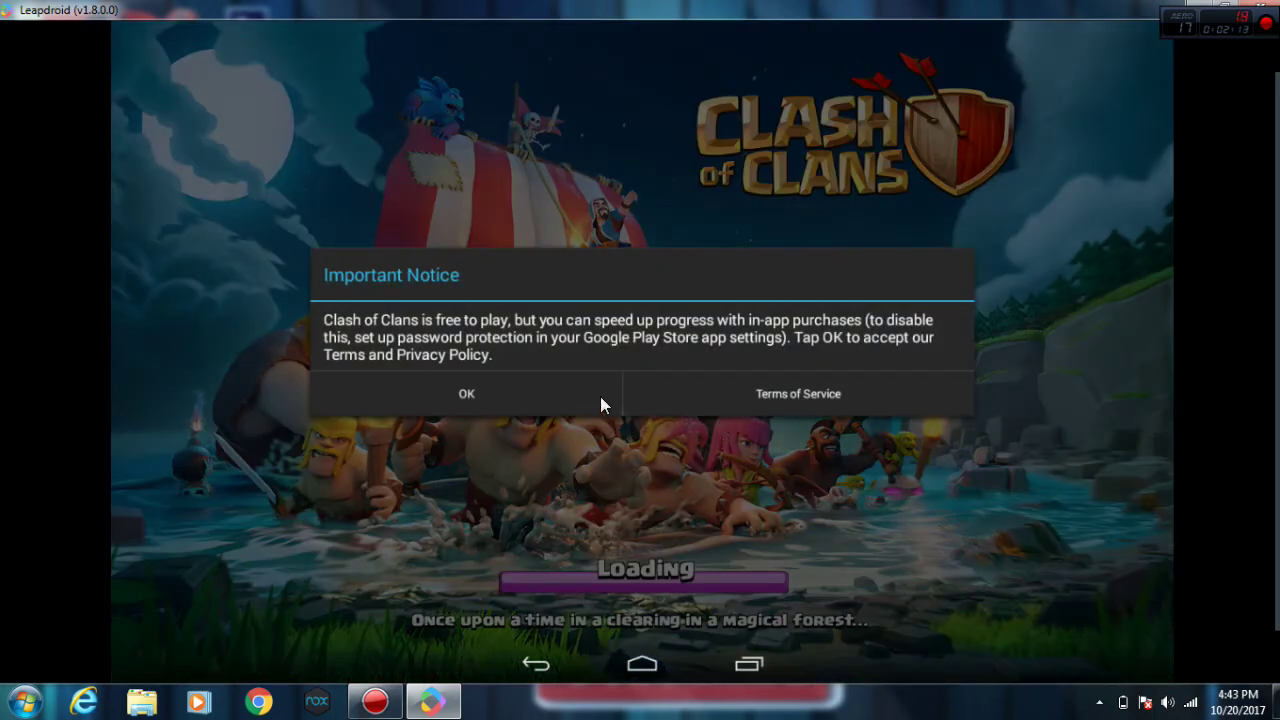
{"action": "left_click", "coordinate": [514, 381]}
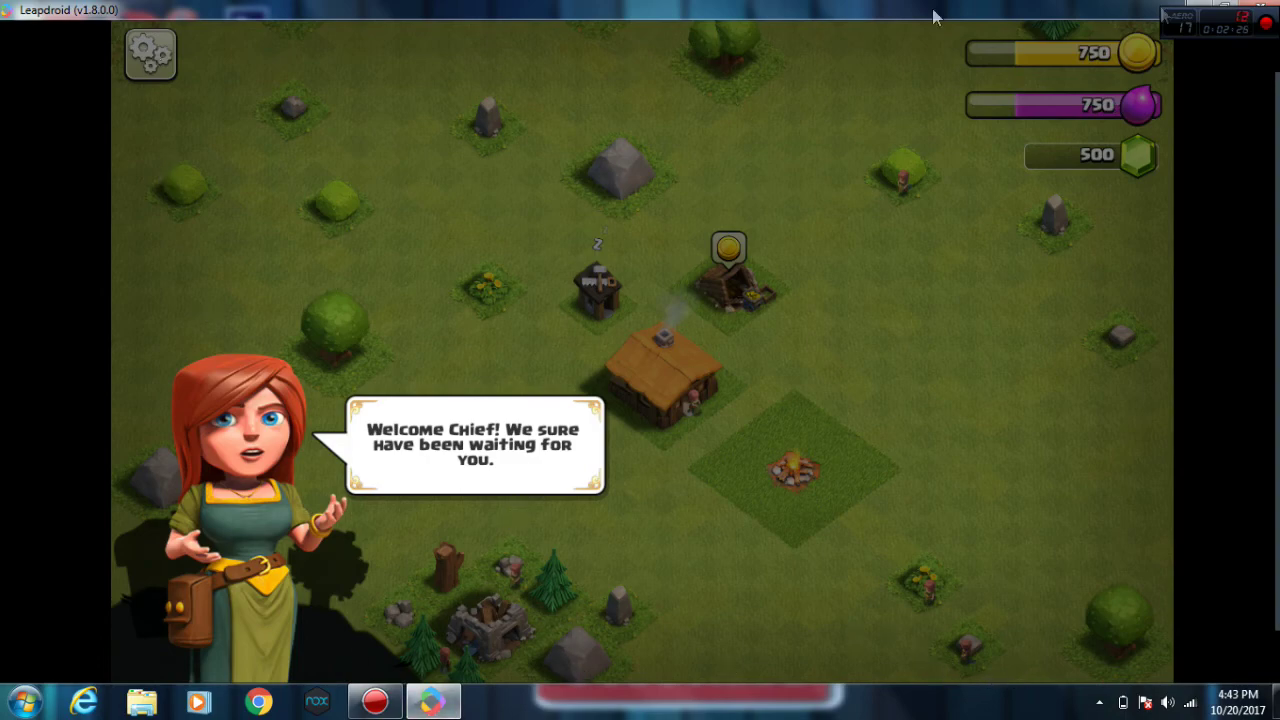
Restore the emulator window from its maximized size and close the emulator
{"action": "left_click", "coordinate": [1222, 10]}
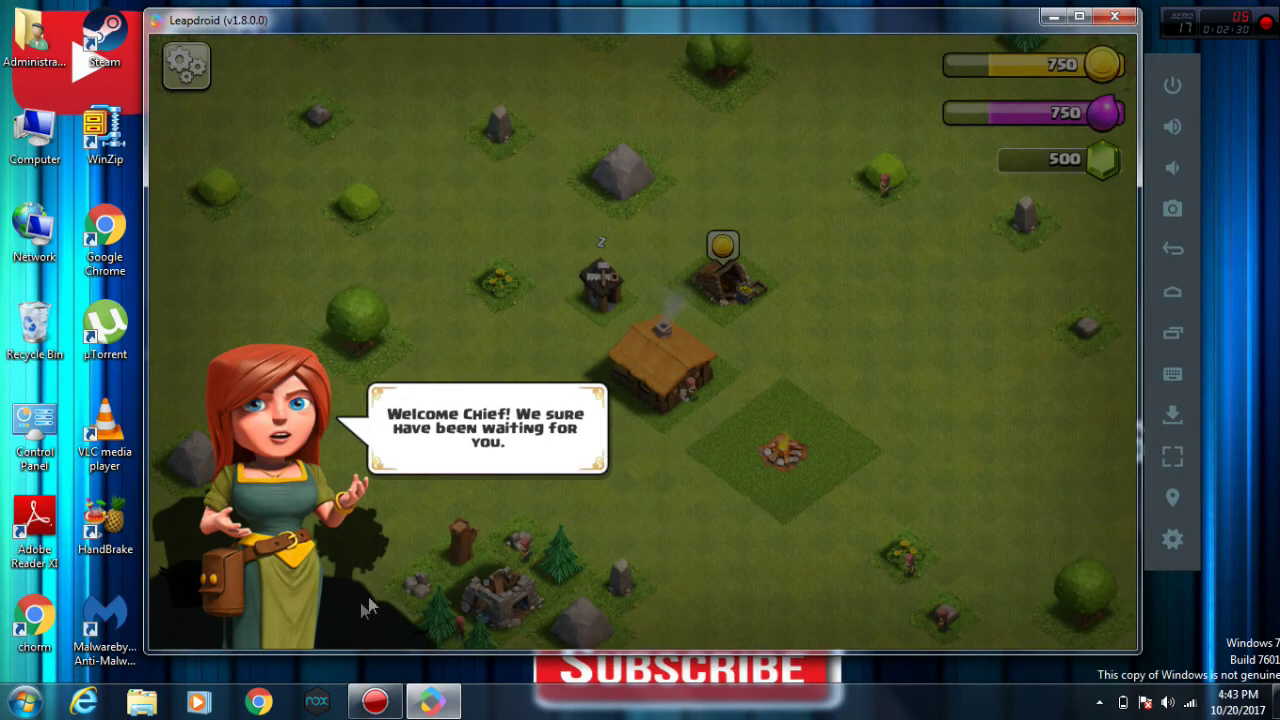
{"action": "mouse_move", "coordinate": [432, 702]}
{"action": "left_click", "coordinate": [1114, 16]}
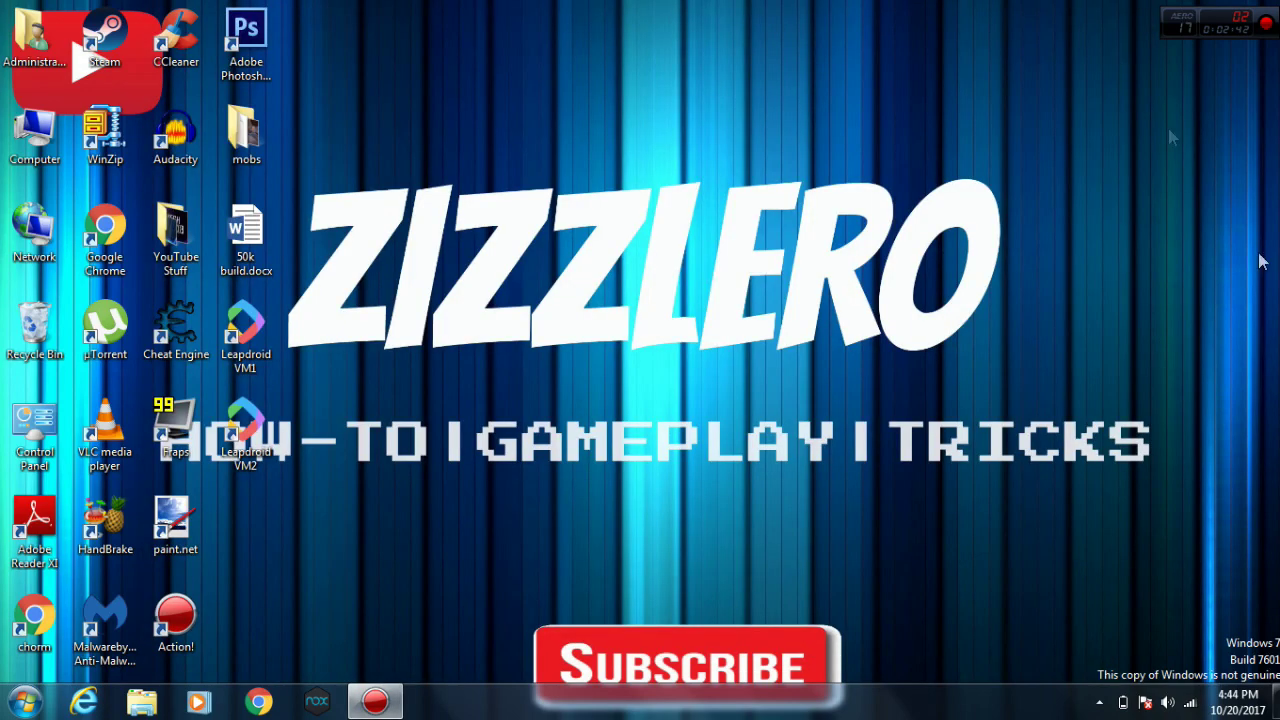